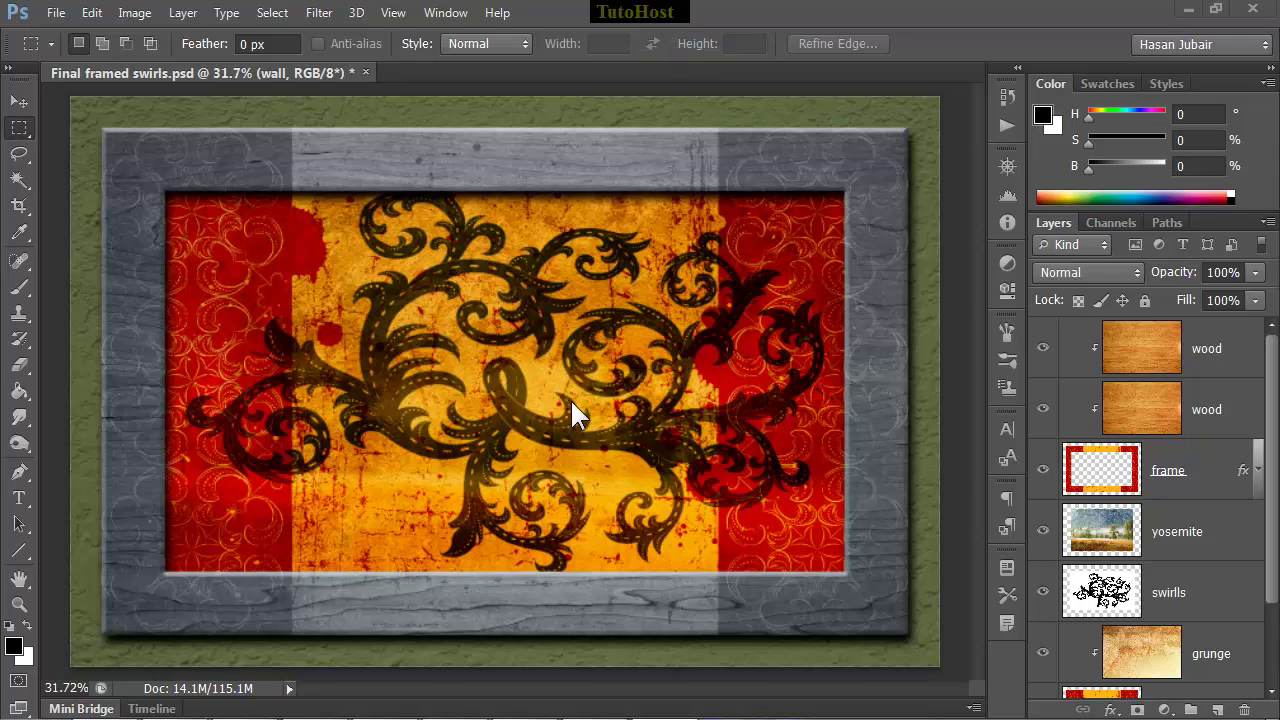
Step: Save the current document, and save it again to the Desktop as Final framed swirls.psd in Photoshop format with layers
left_click(57, 13)
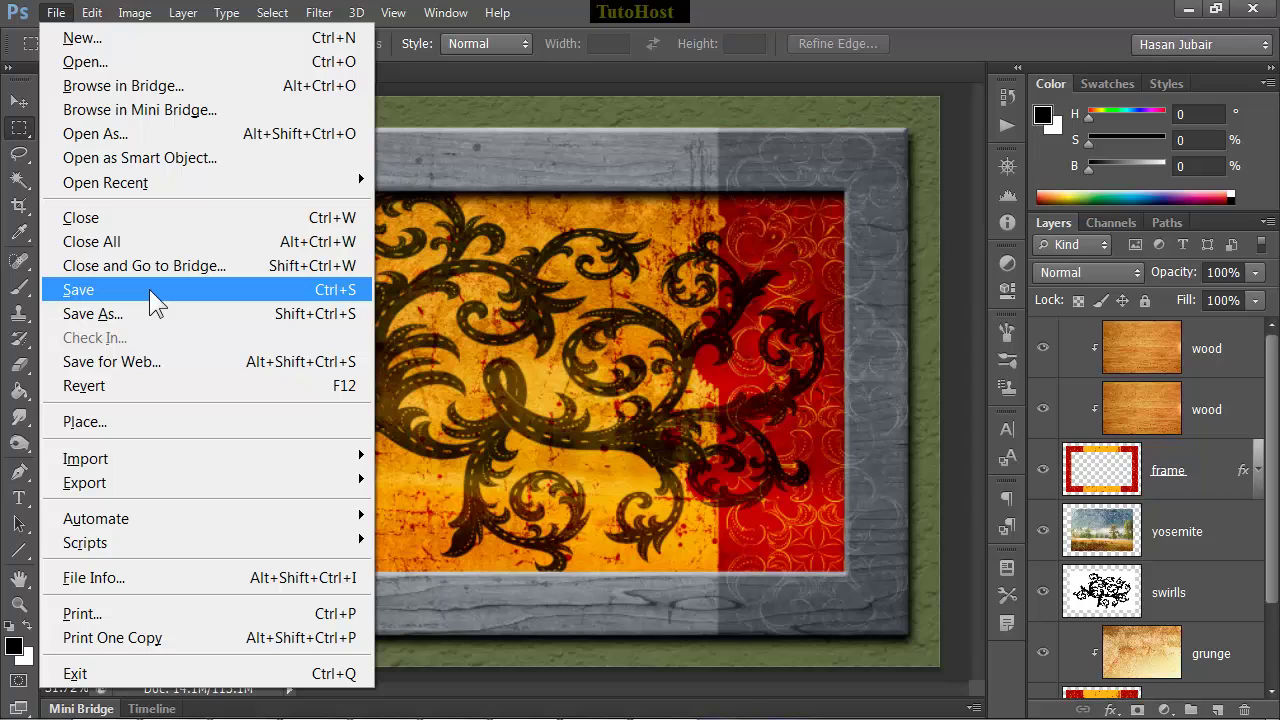
left_click(285, 289)
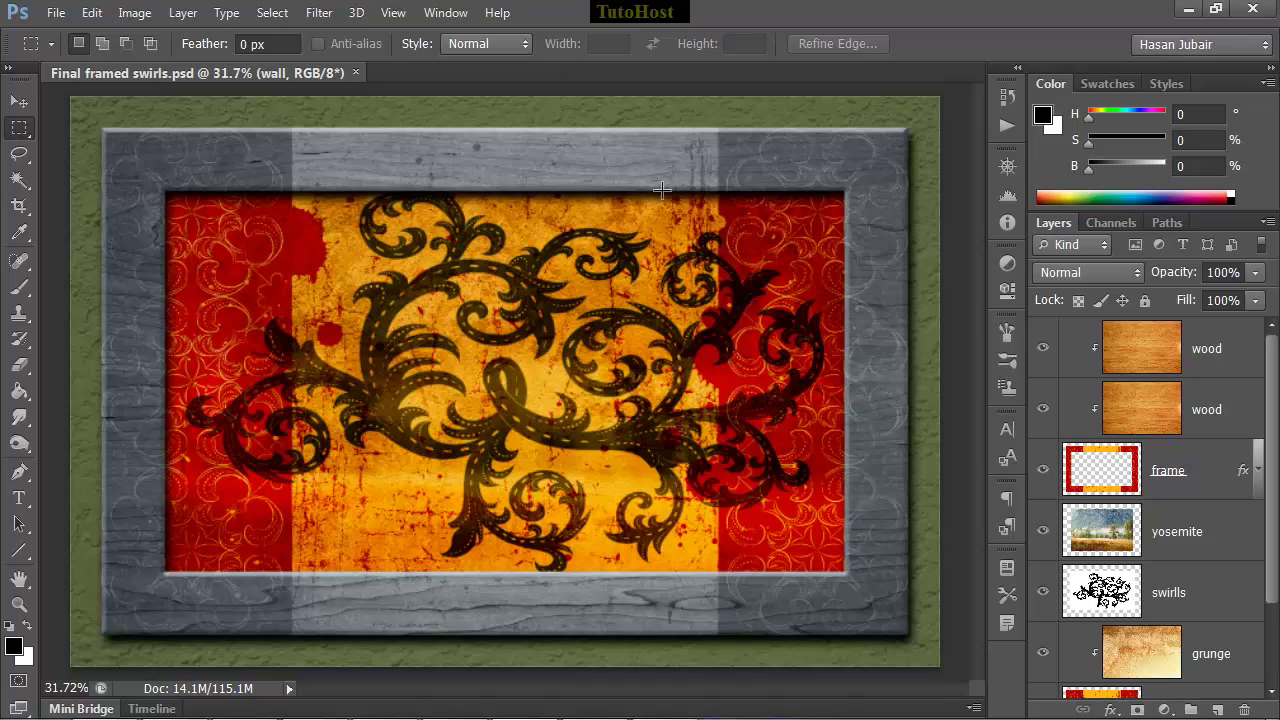
left_click(58, 14)
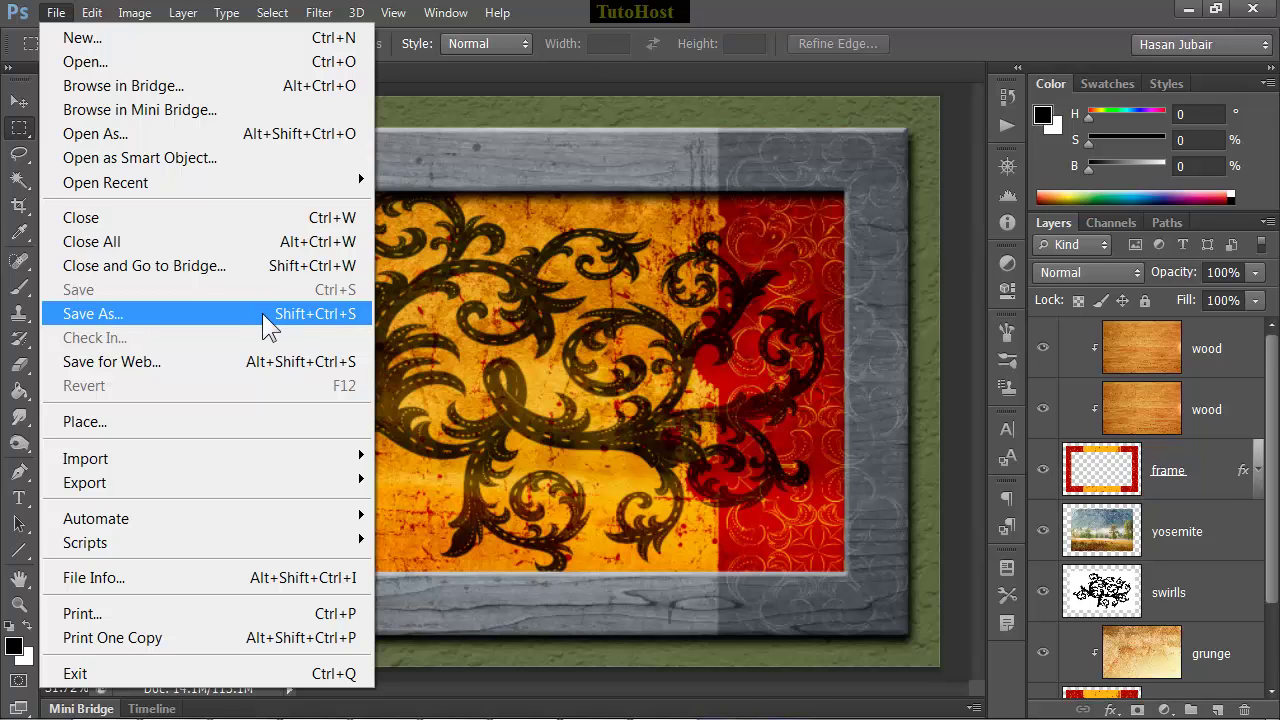
left_click(322, 313)
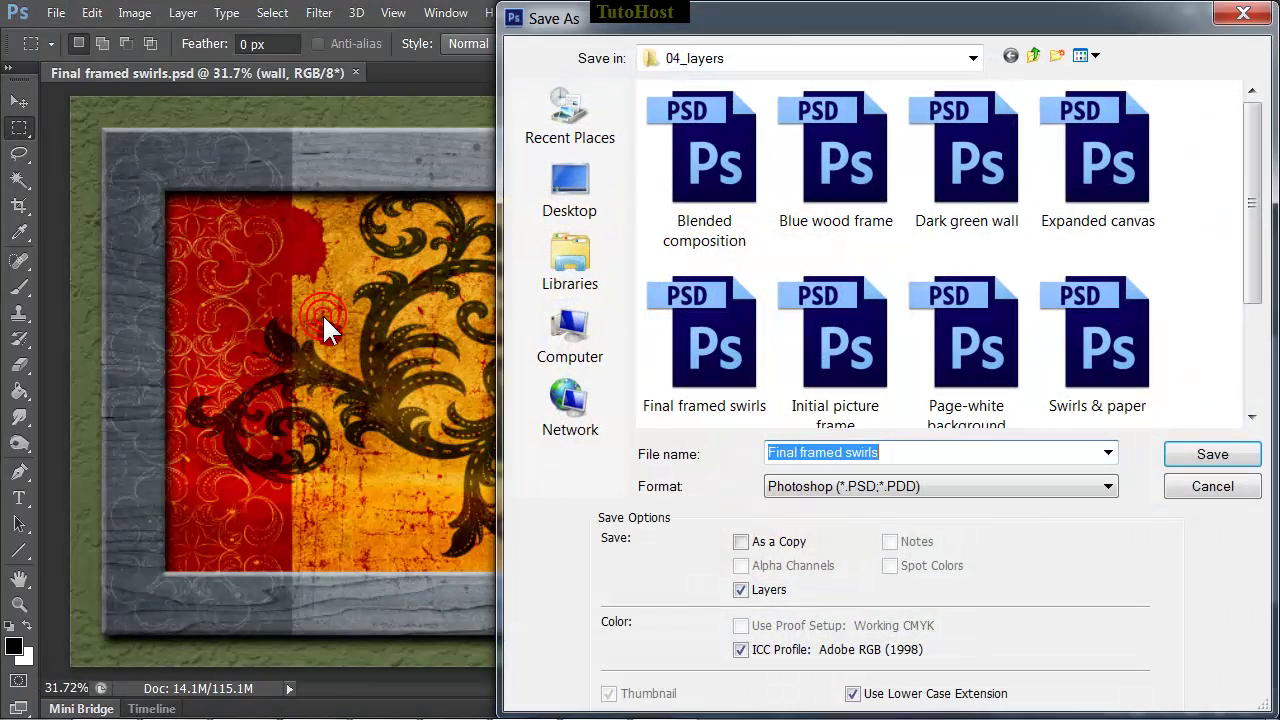
left_click(536, 156)
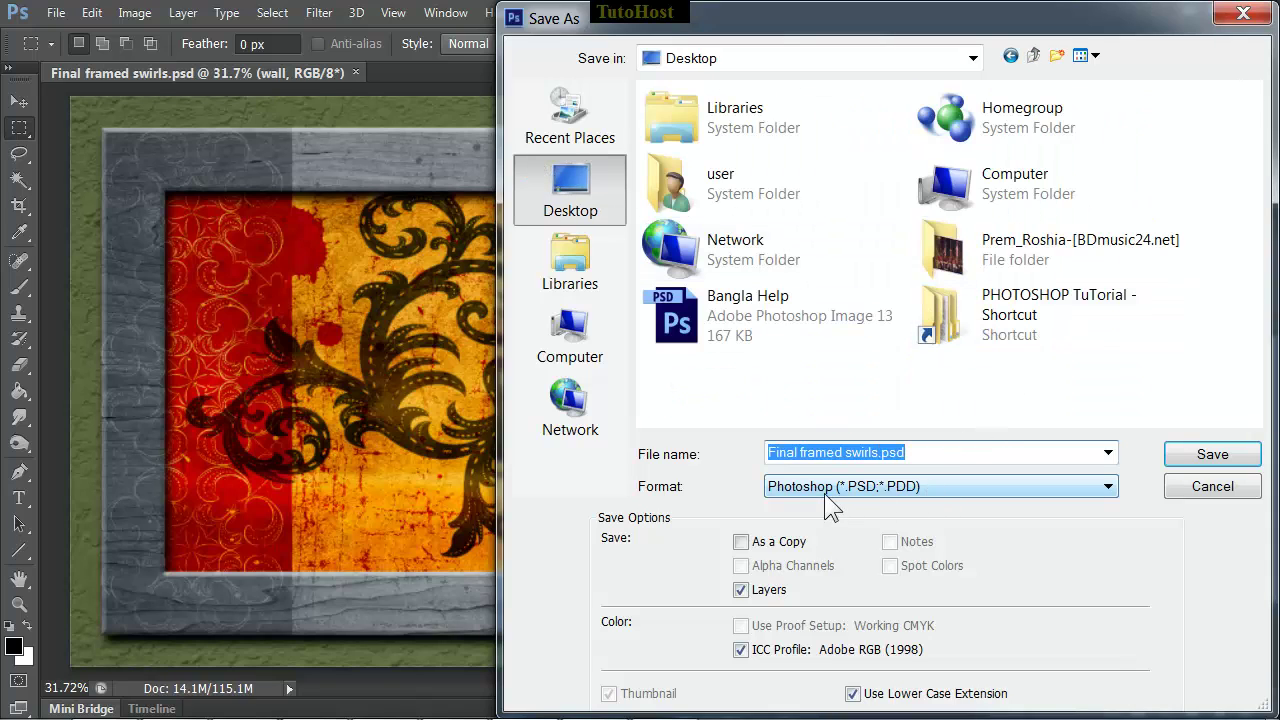
left_click(897, 490)
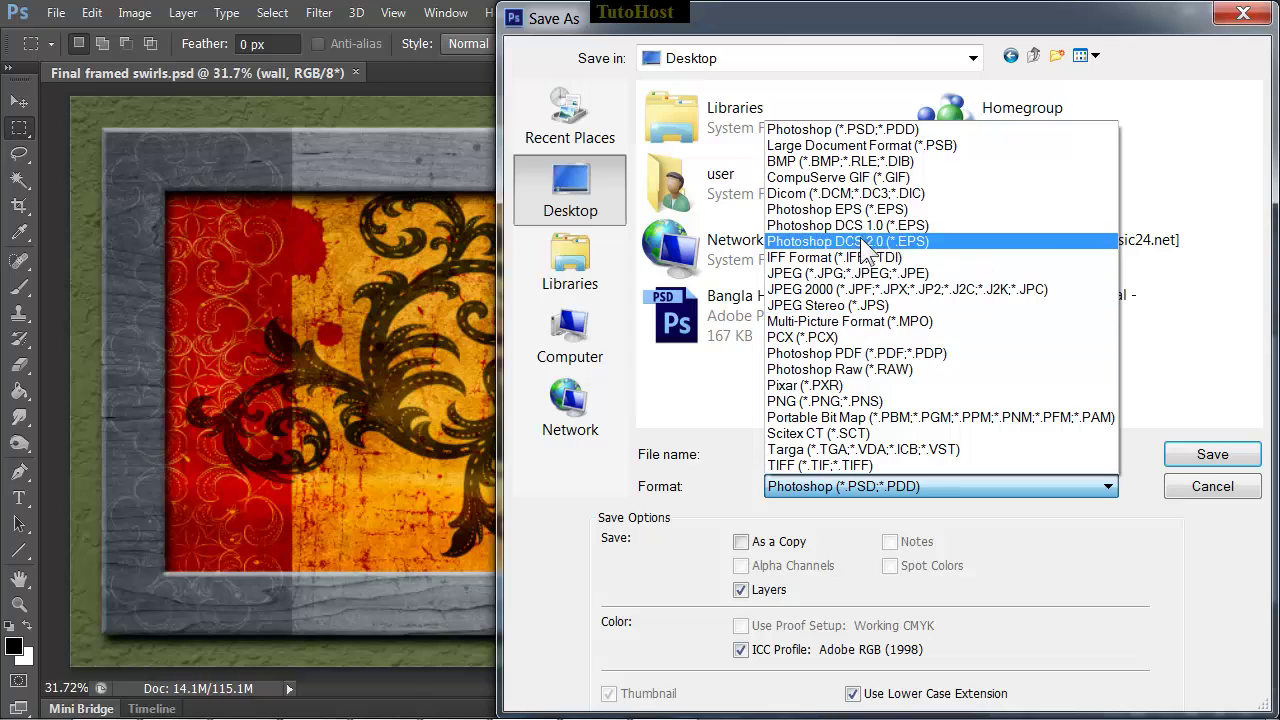
left_click(892, 130)
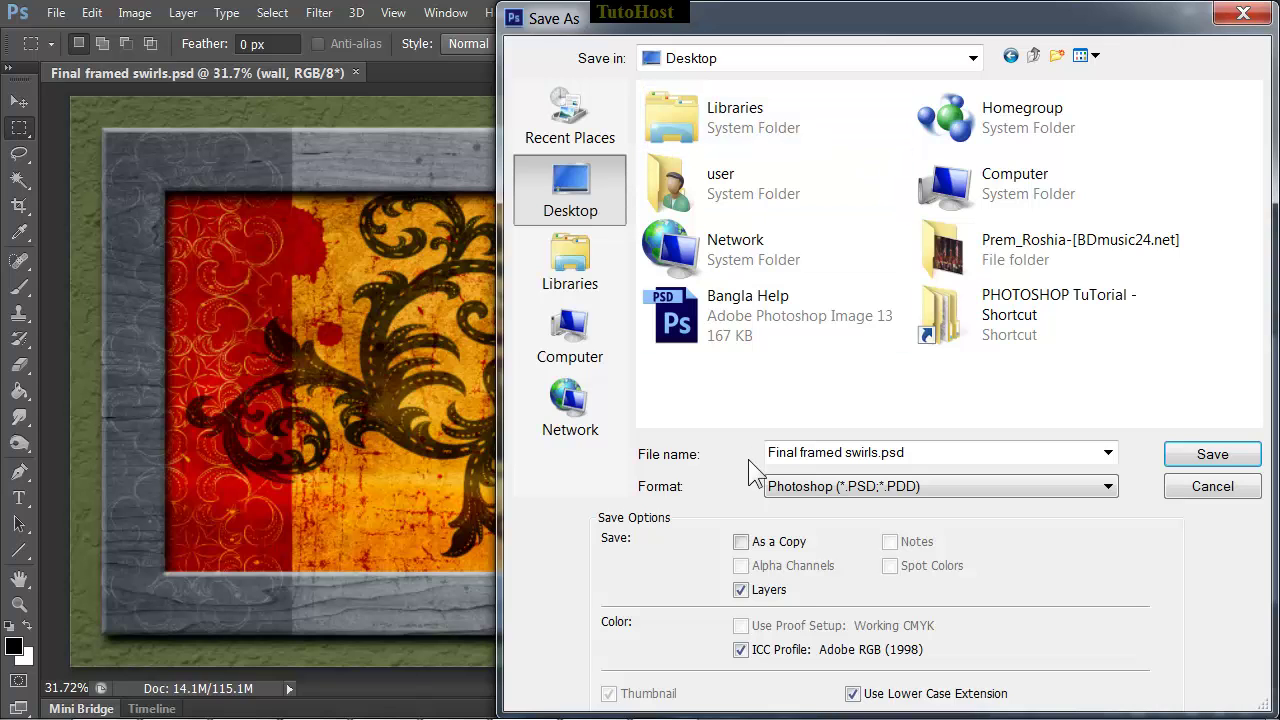
left_click(1213, 455)
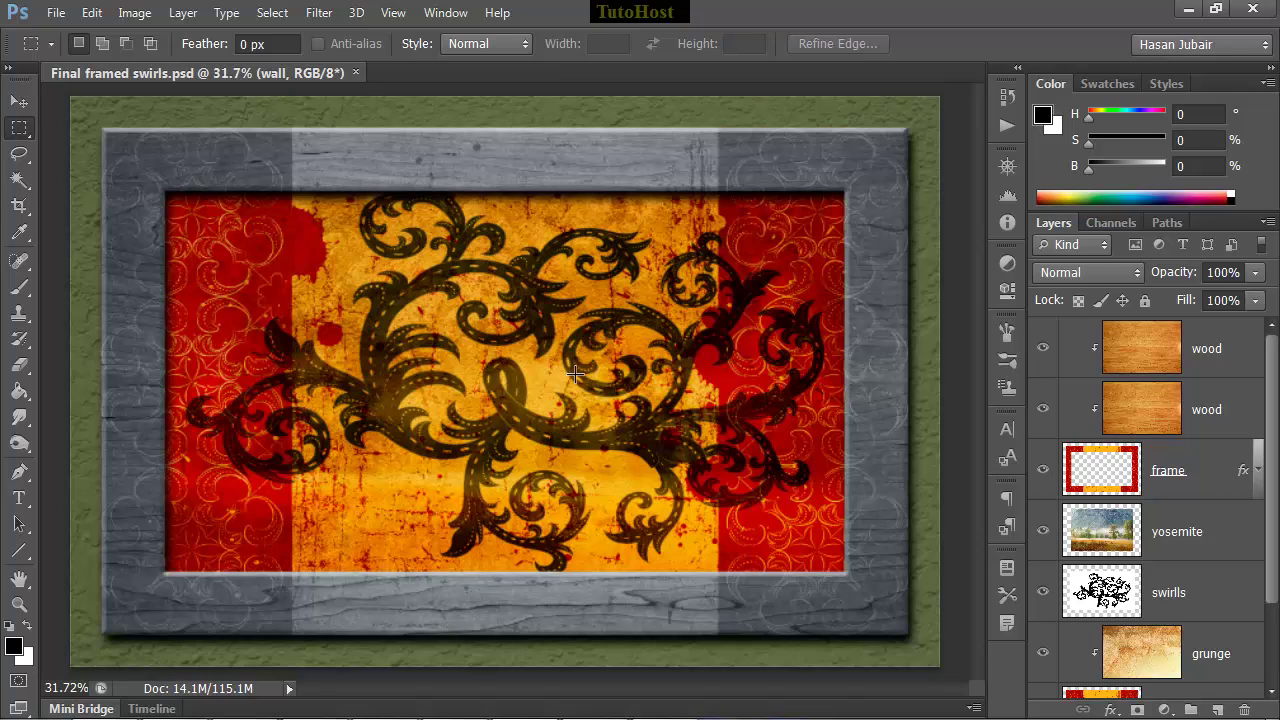
Step: Set Maximize PSD and PSB File Compatibility to Ask in the File Handling preferences
key("ctrl+k")
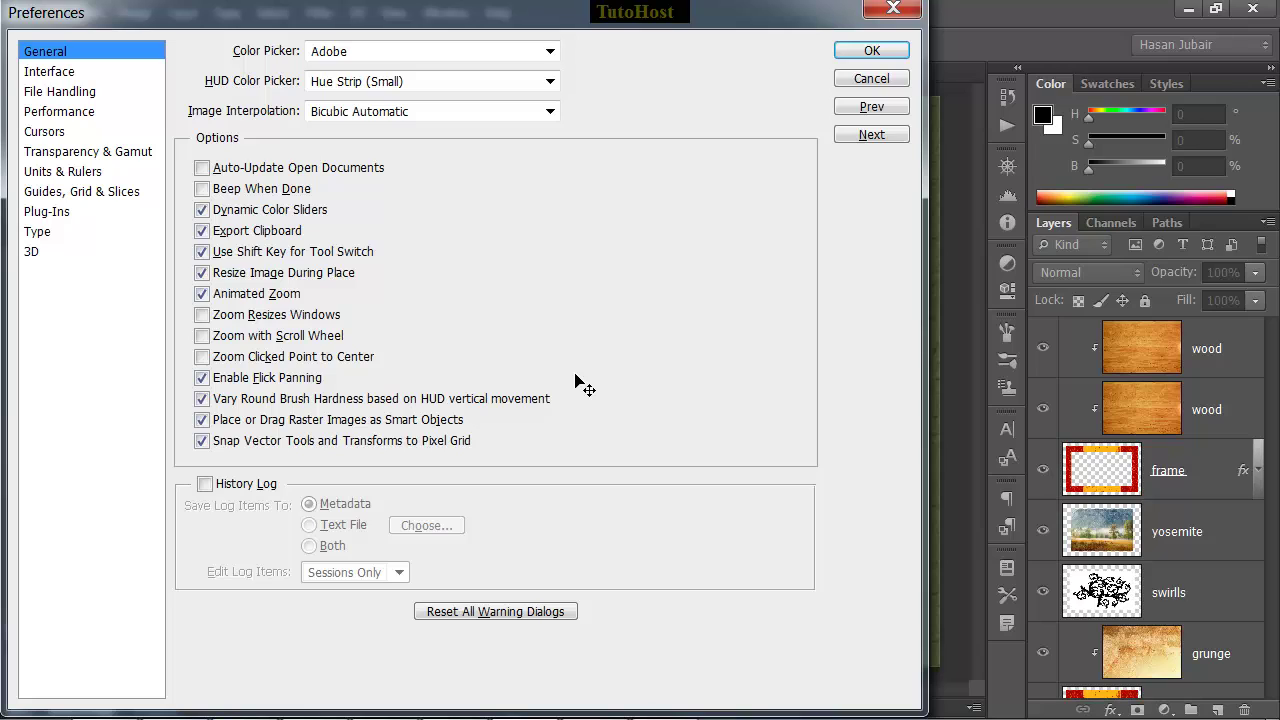
left_click(62, 92)
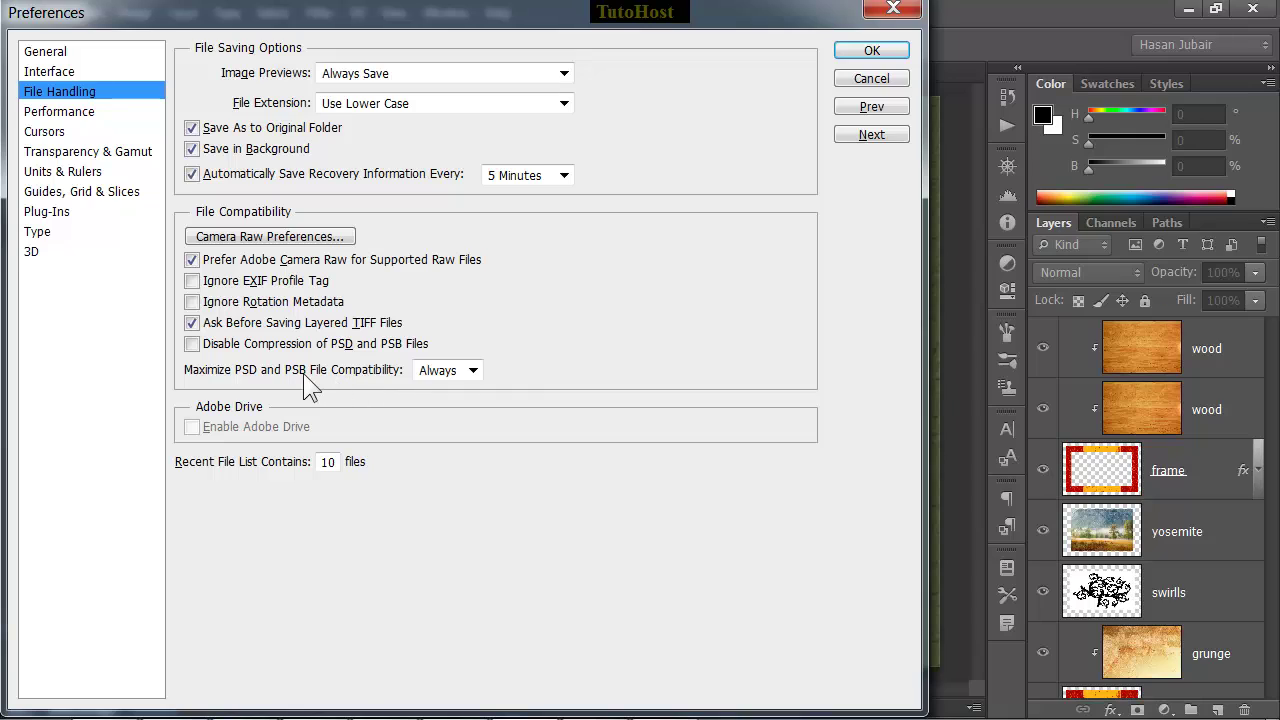
left_click(472, 372)
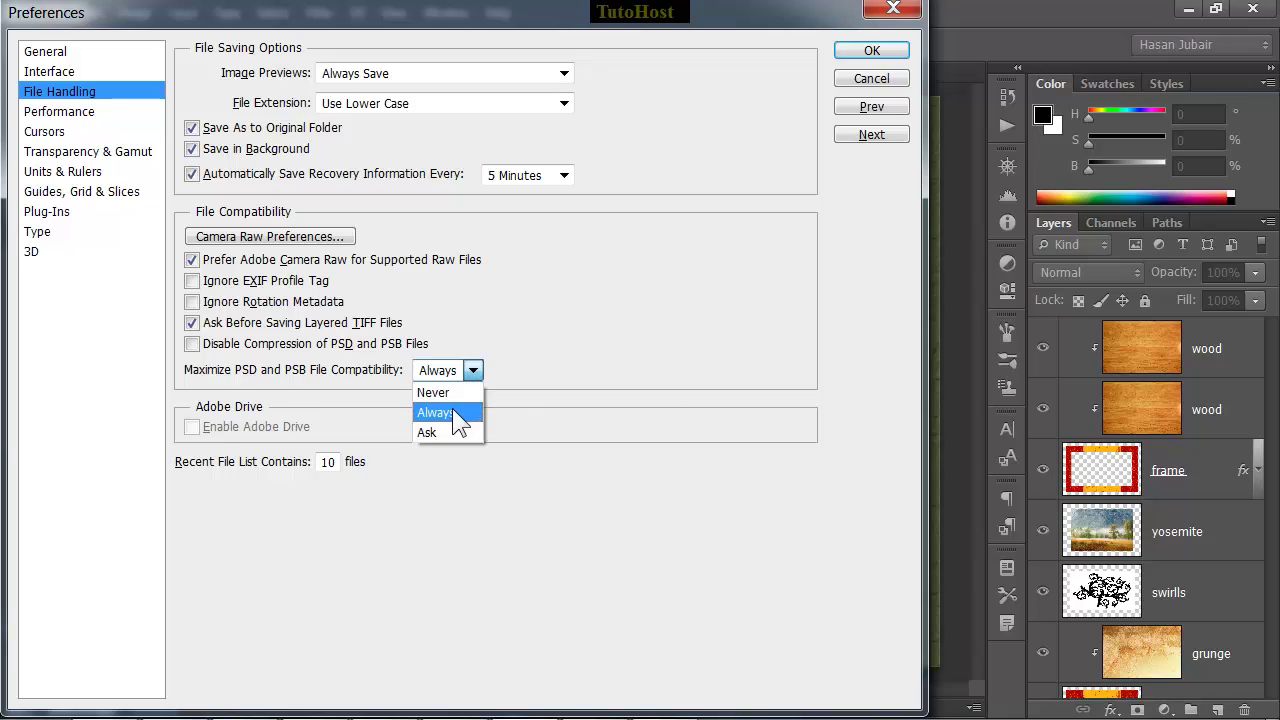
left_click(440, 392)
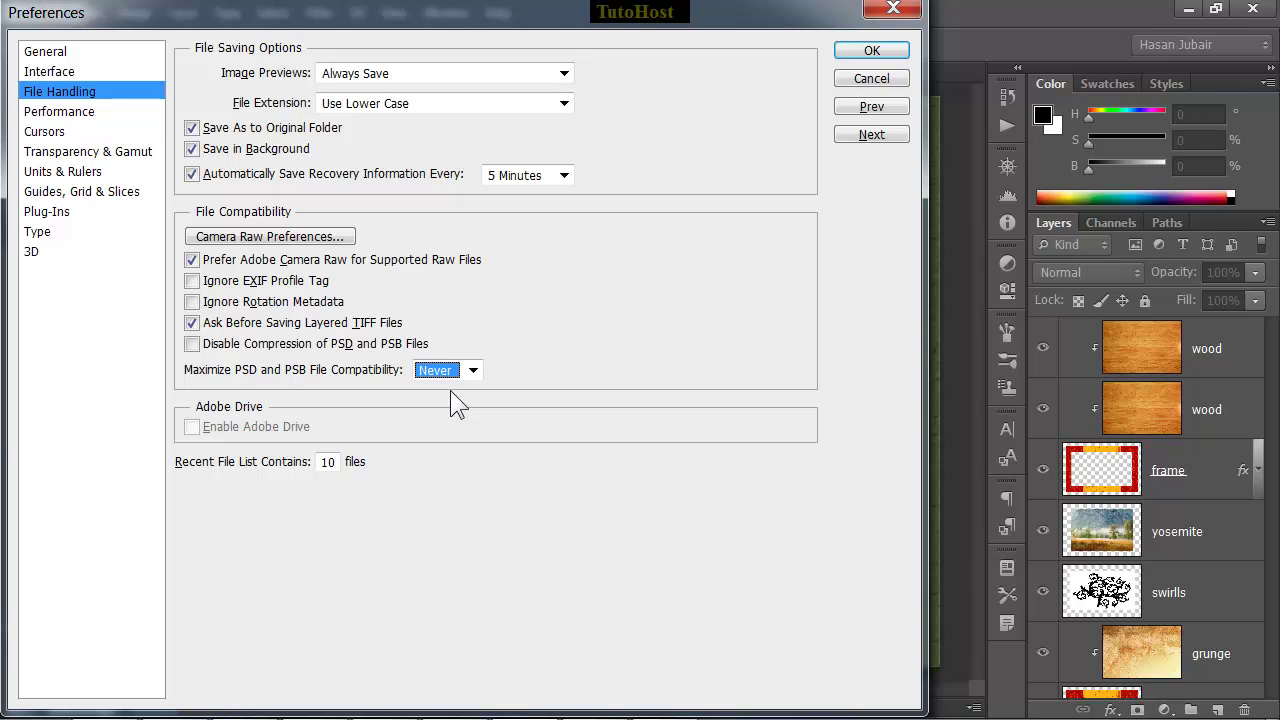
left_click(476, 370)
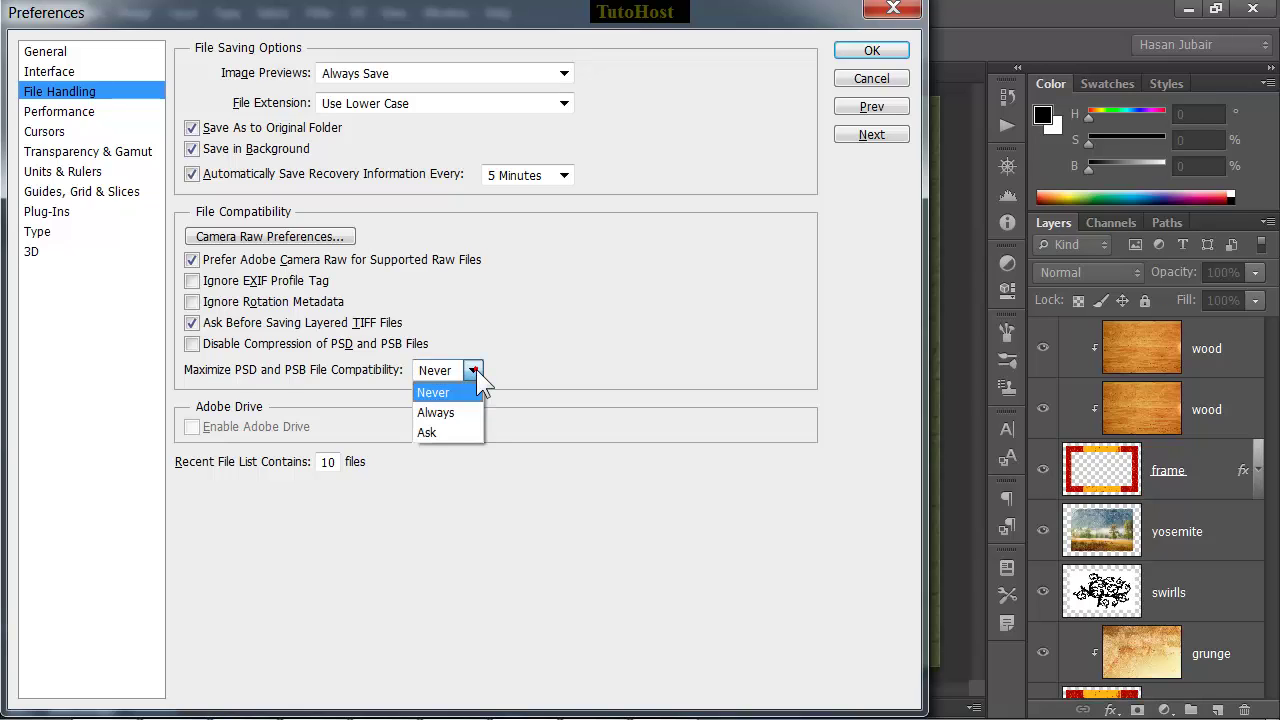
left_click(447, 432)
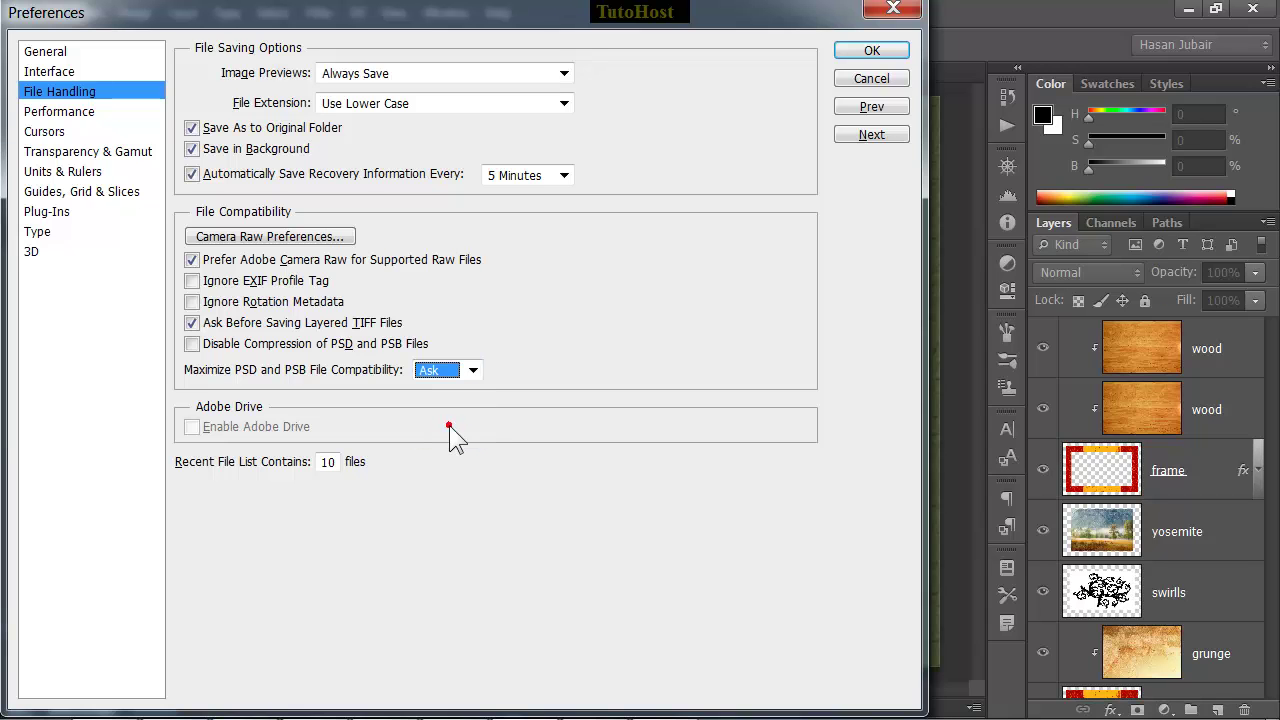
left_click(872, 51)
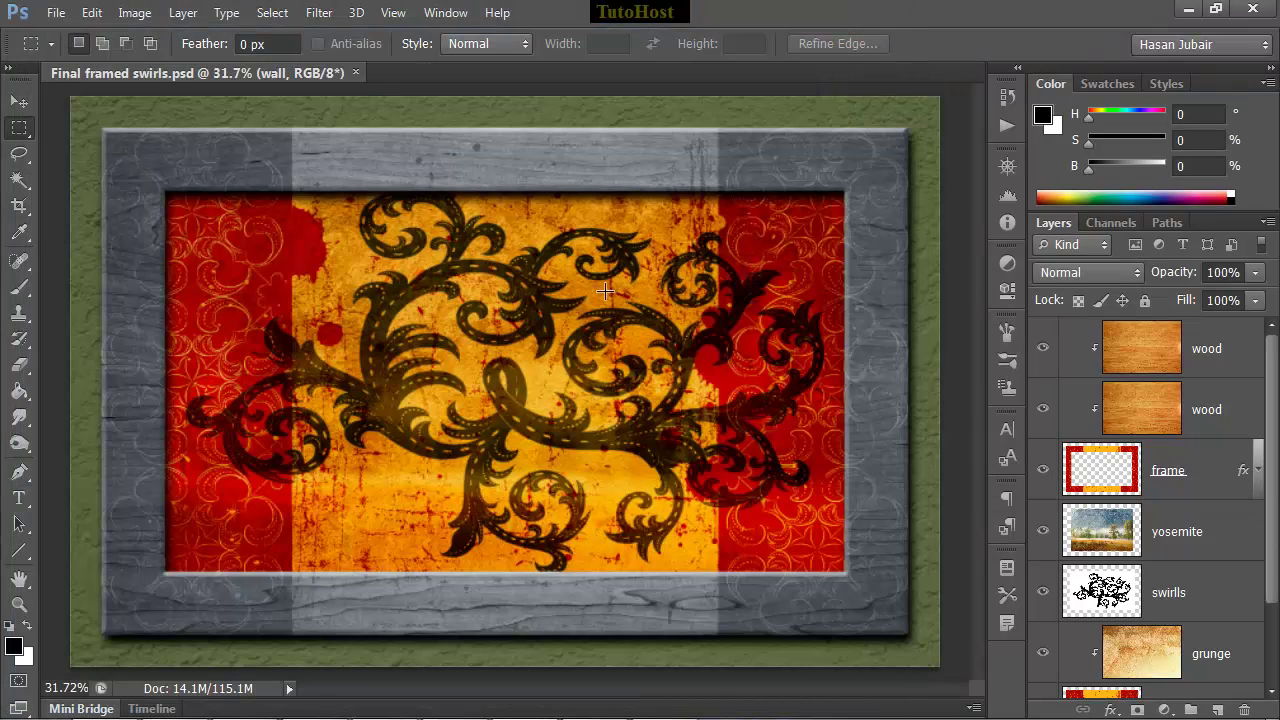
Step: Save the document over Final framed swirls.psd on the Desktop with Maximize Compatibility turned off
left_click(55, 15)
left_click(108, 317)
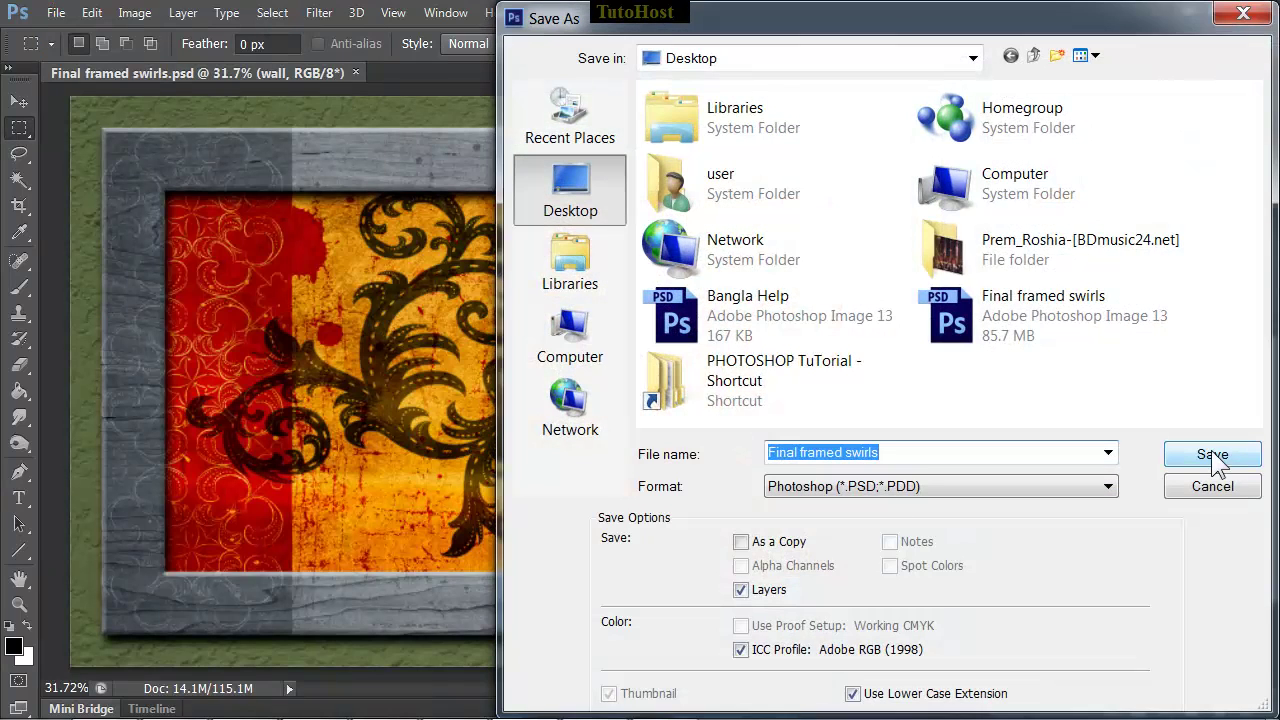
left_click(1212, 455)
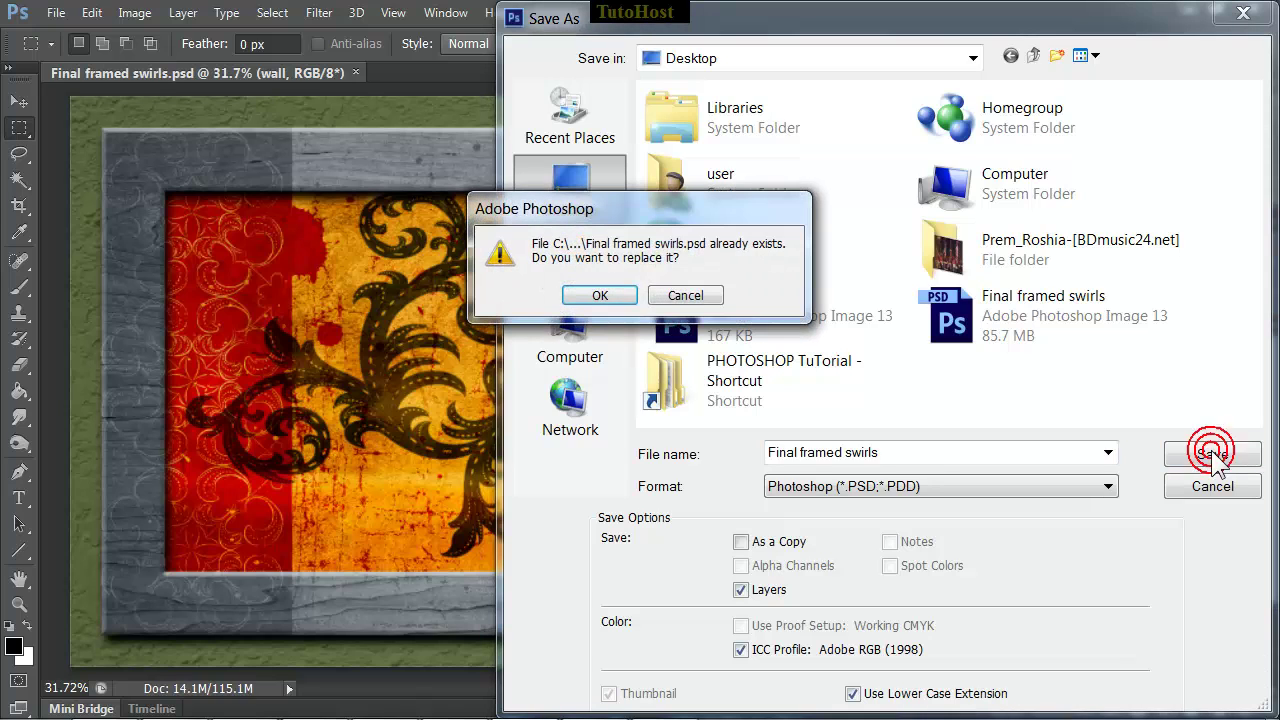
left_click(621, 295)
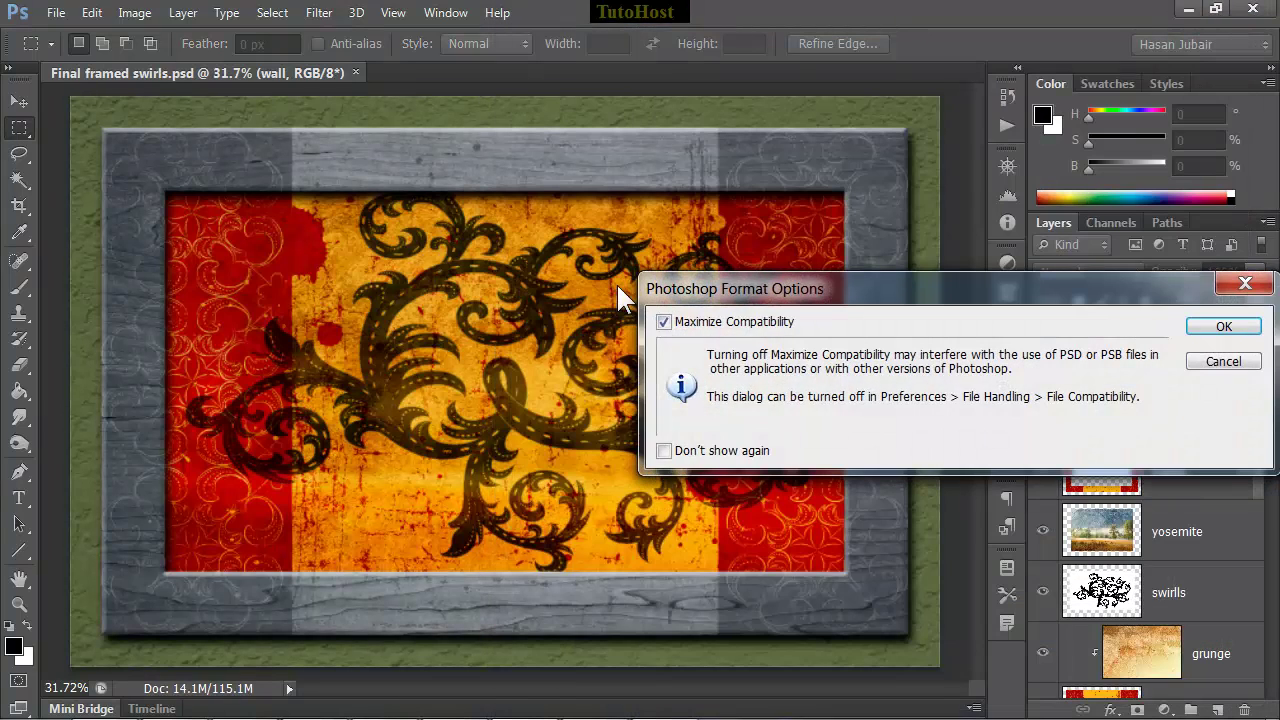
left_click_drag(348, 208, 542, 215)
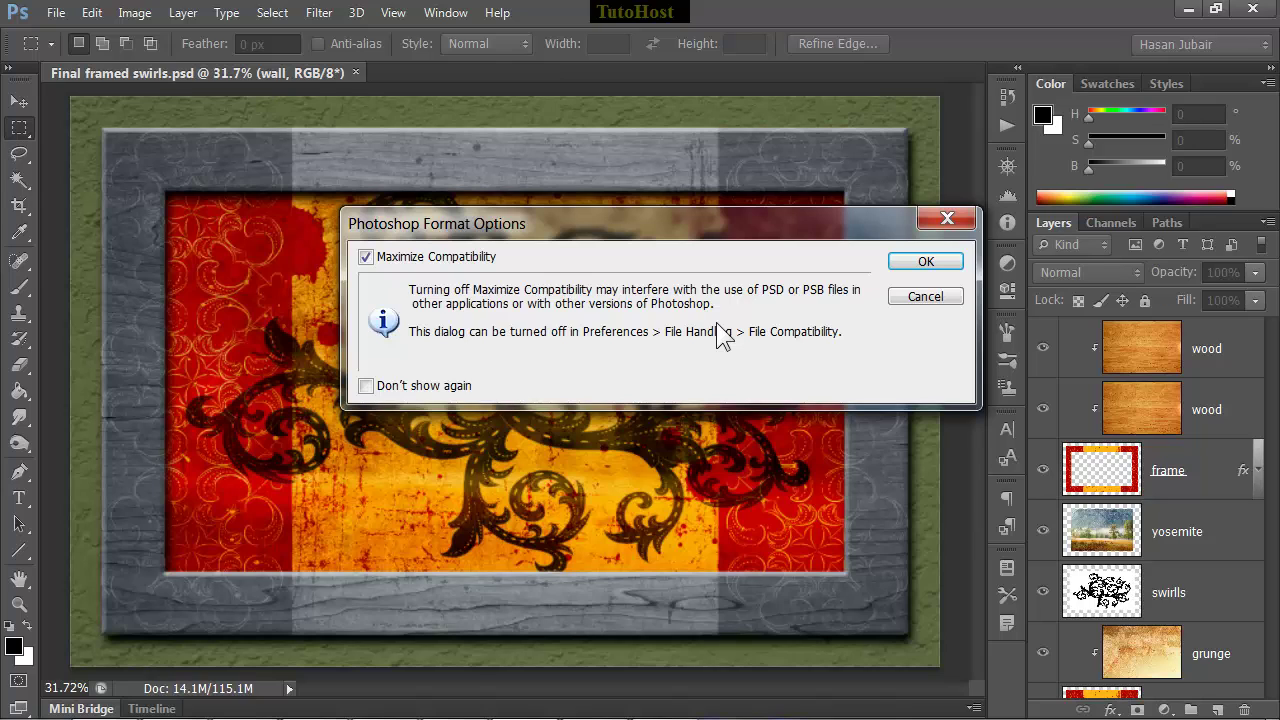
left_click(366, 257)
left_click(915, 265)
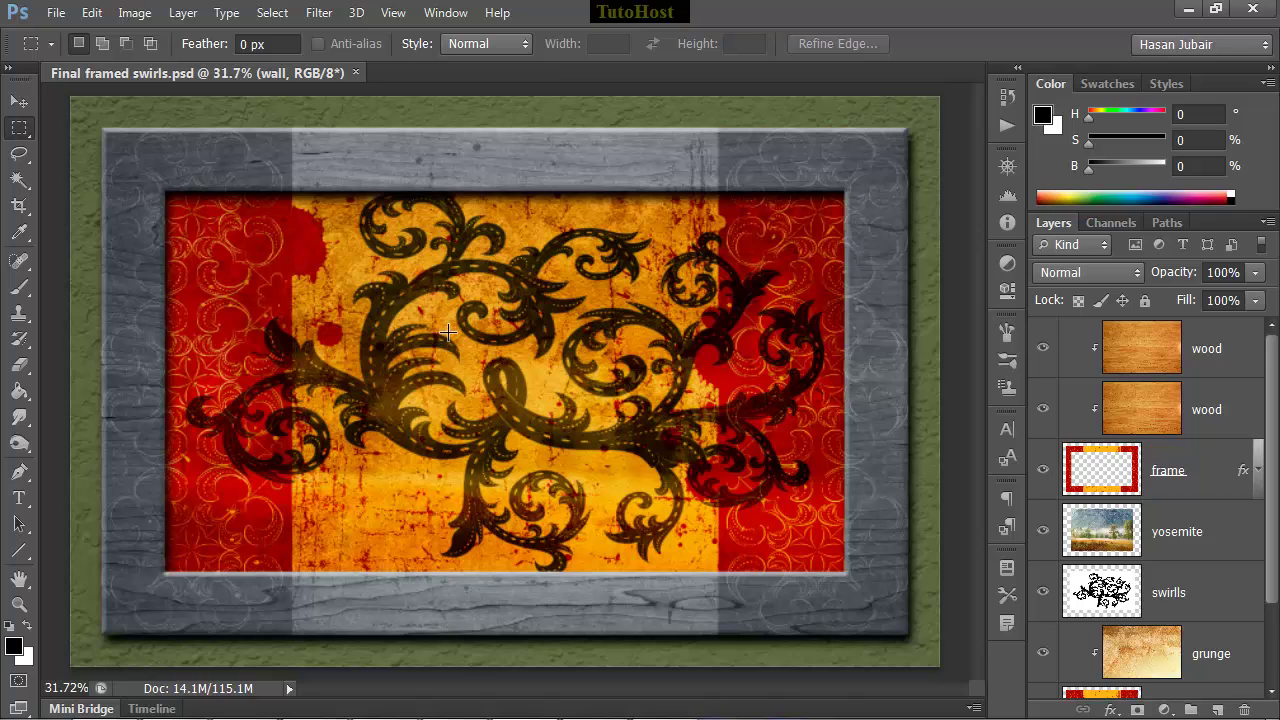
Step: Set Maximize PSD and PSB File Compatibility to Never in the File Handling preferences
key("ctrl+k")
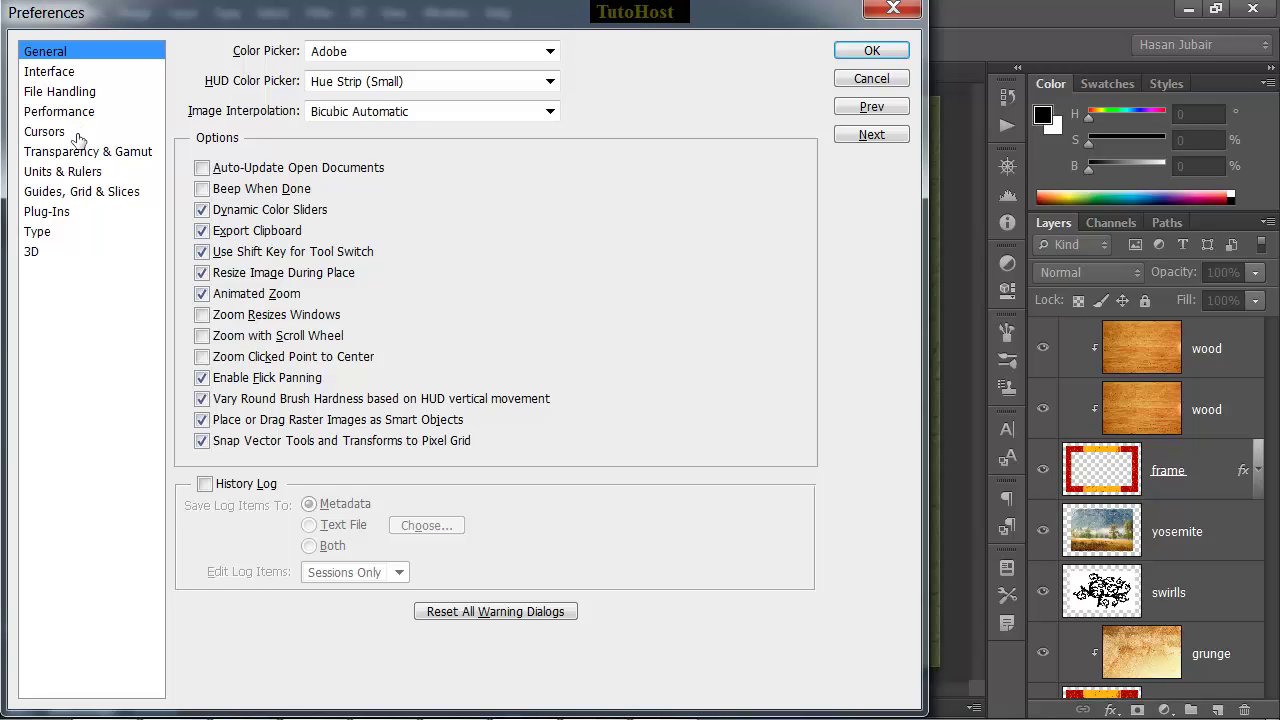
left_click(58, 92)
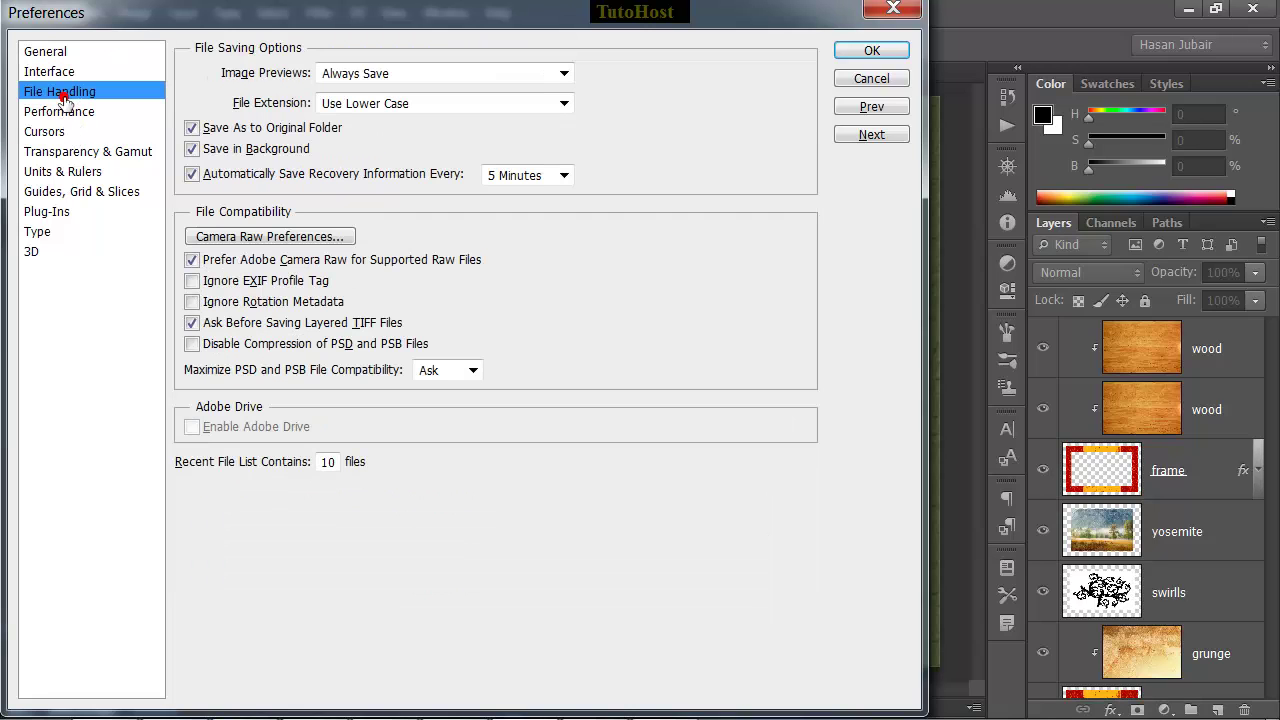
left_click(457, 374)
left_click(450, 389)
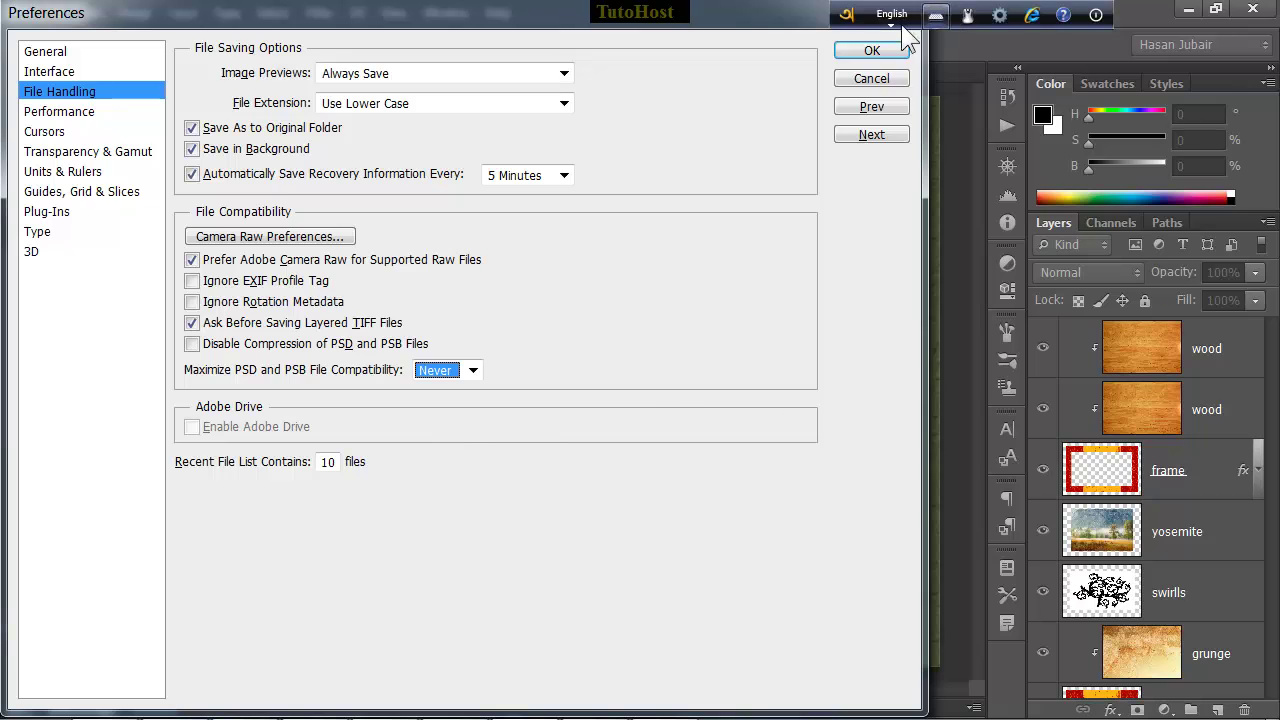
left_click(872, 50)
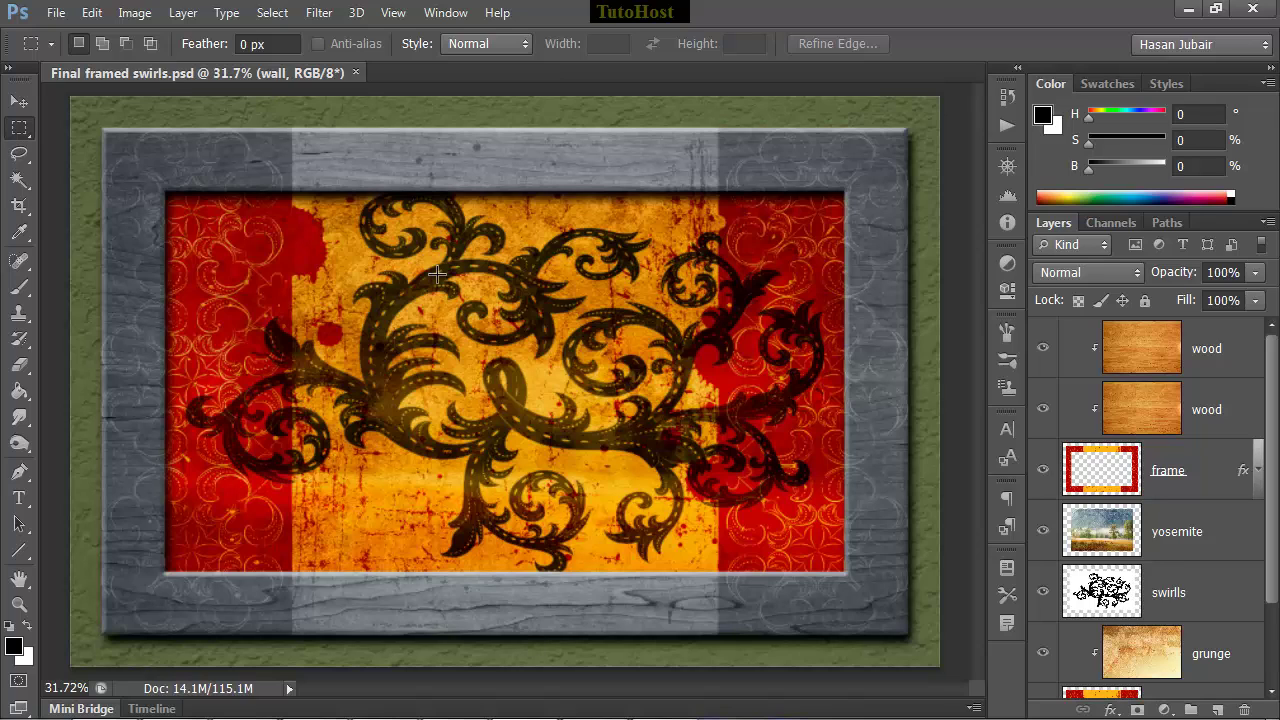
Step: Start saving the document under a new format on the Desktop, choosing TIFF as the format
left_click(55, 13)
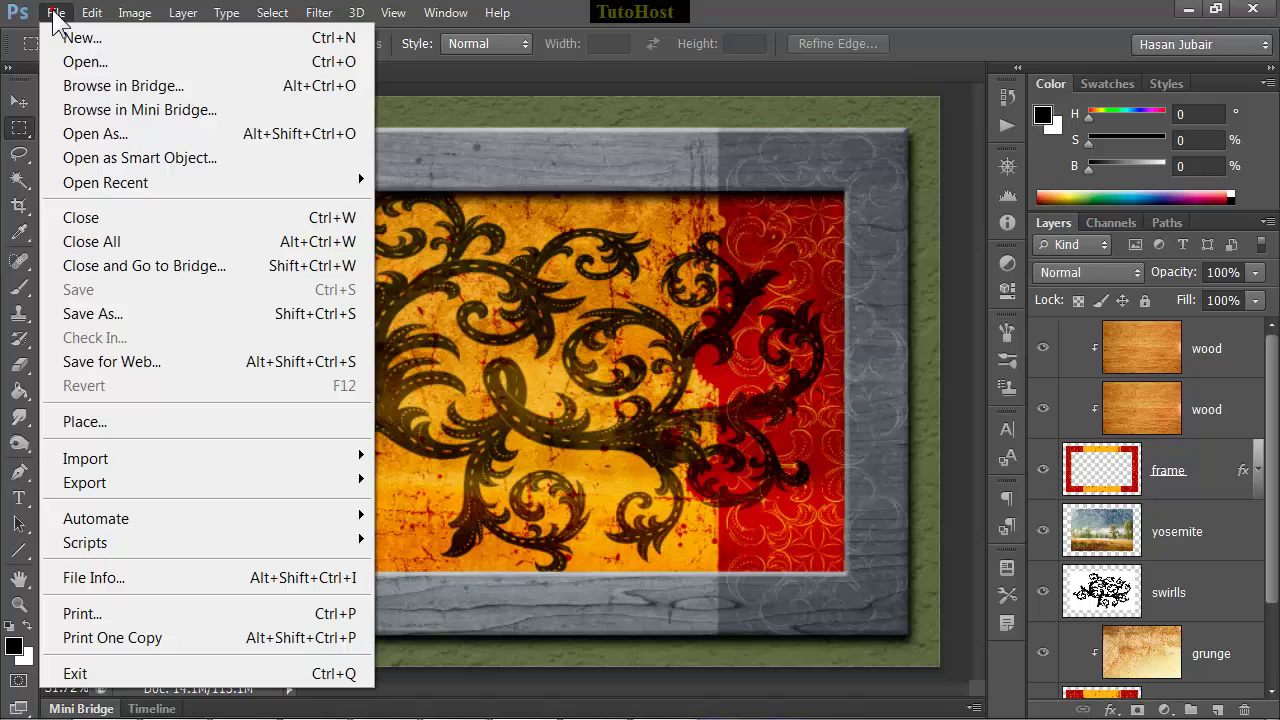
left_click(94, 314)
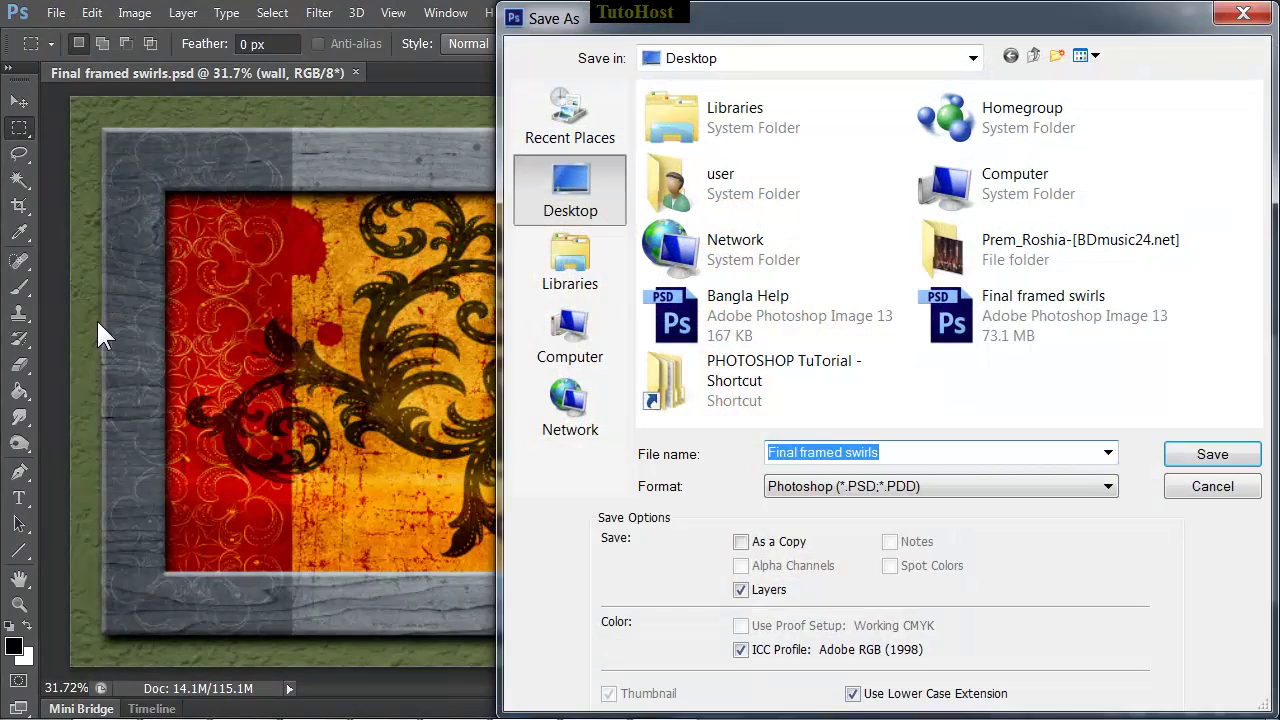
left_click(1013, 487)
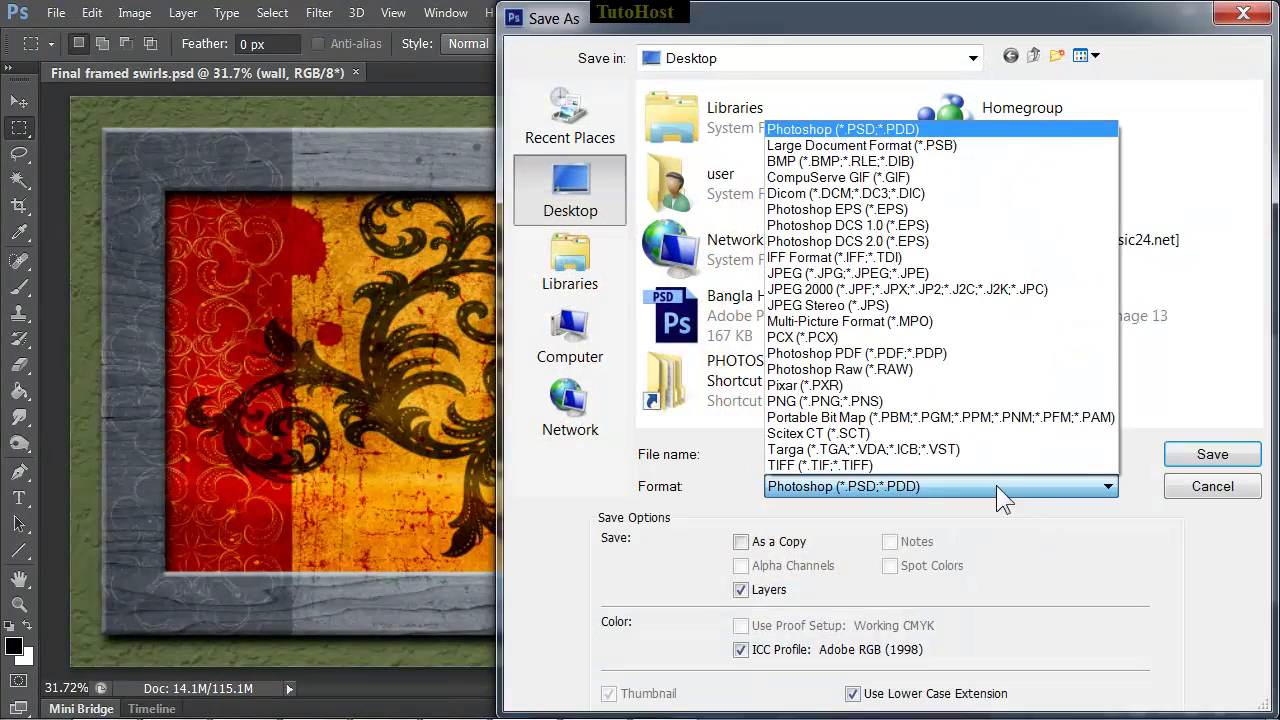
left_click(788, 466)
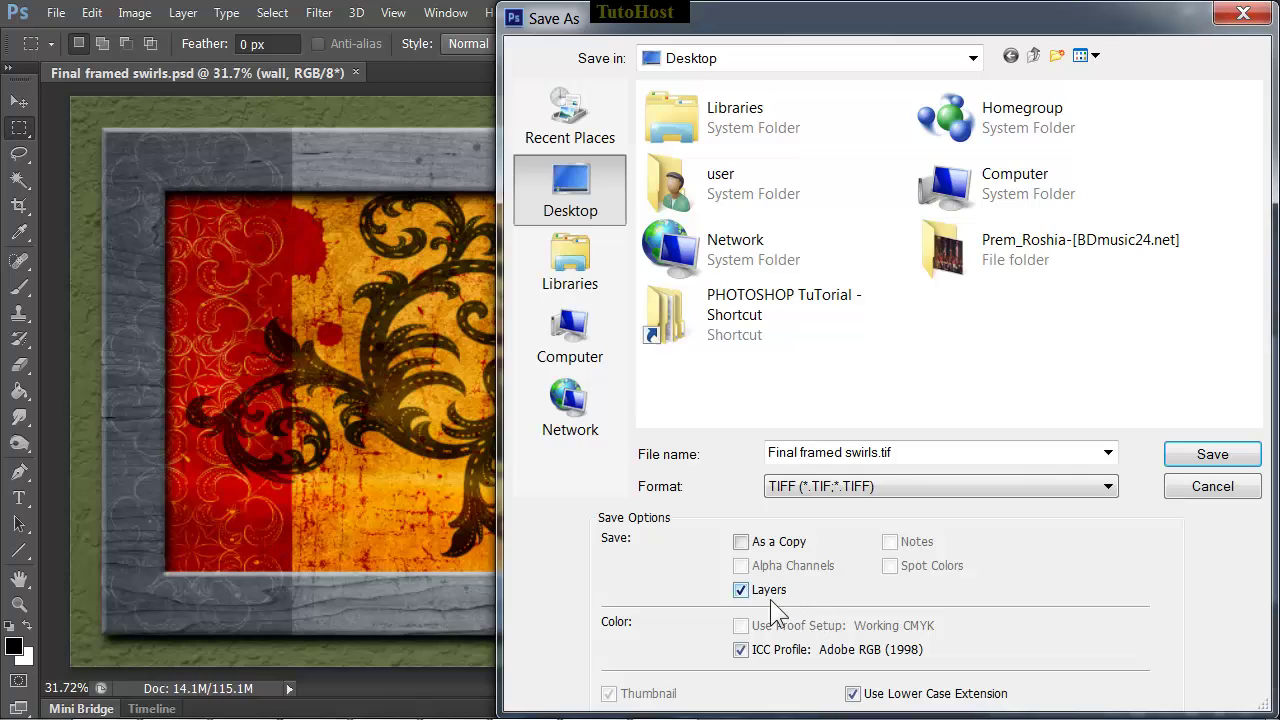
Step: Try the Photoshop format and the JPEG format for the file being saved
left_click(959, 484)
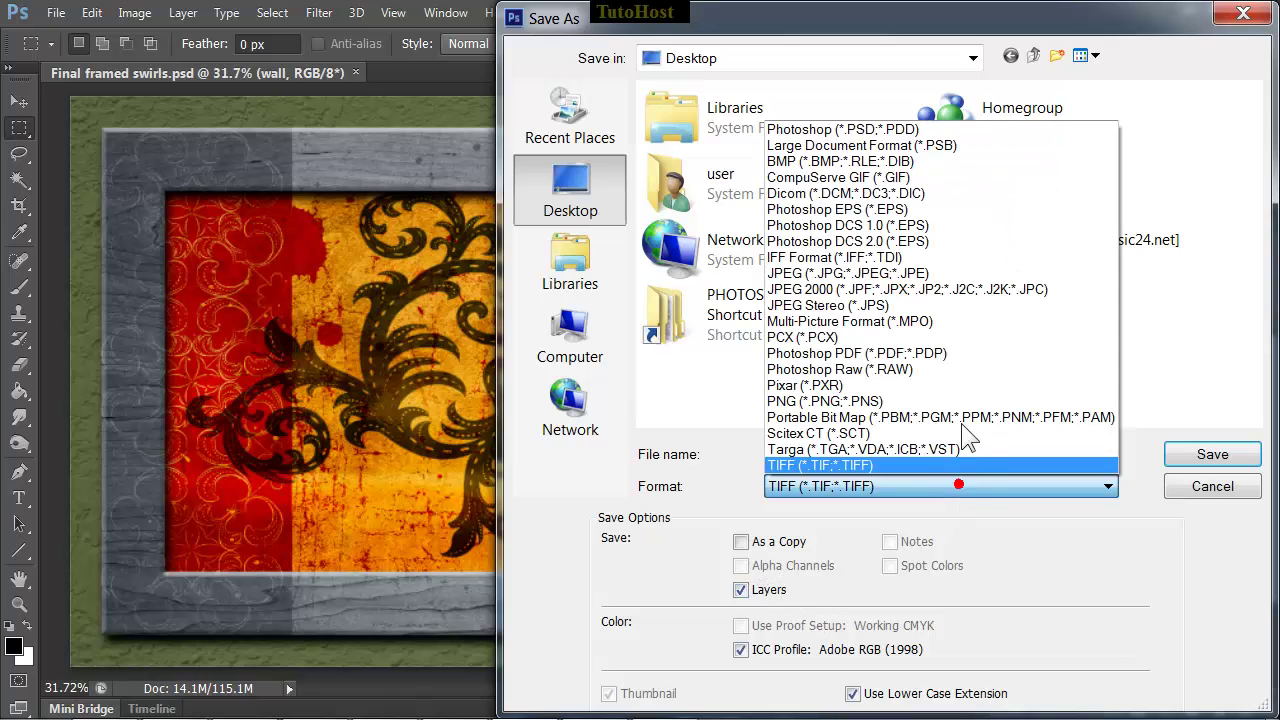
left_click(921, 126)
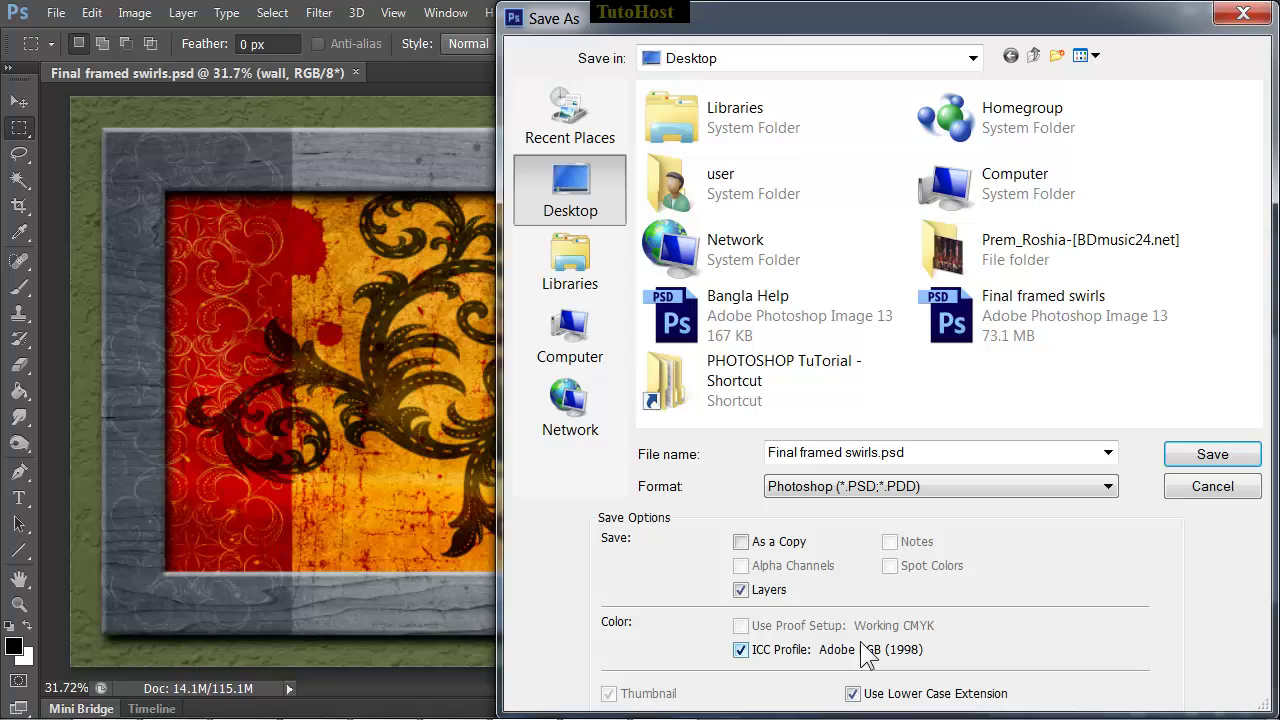
left_click(898, 488)
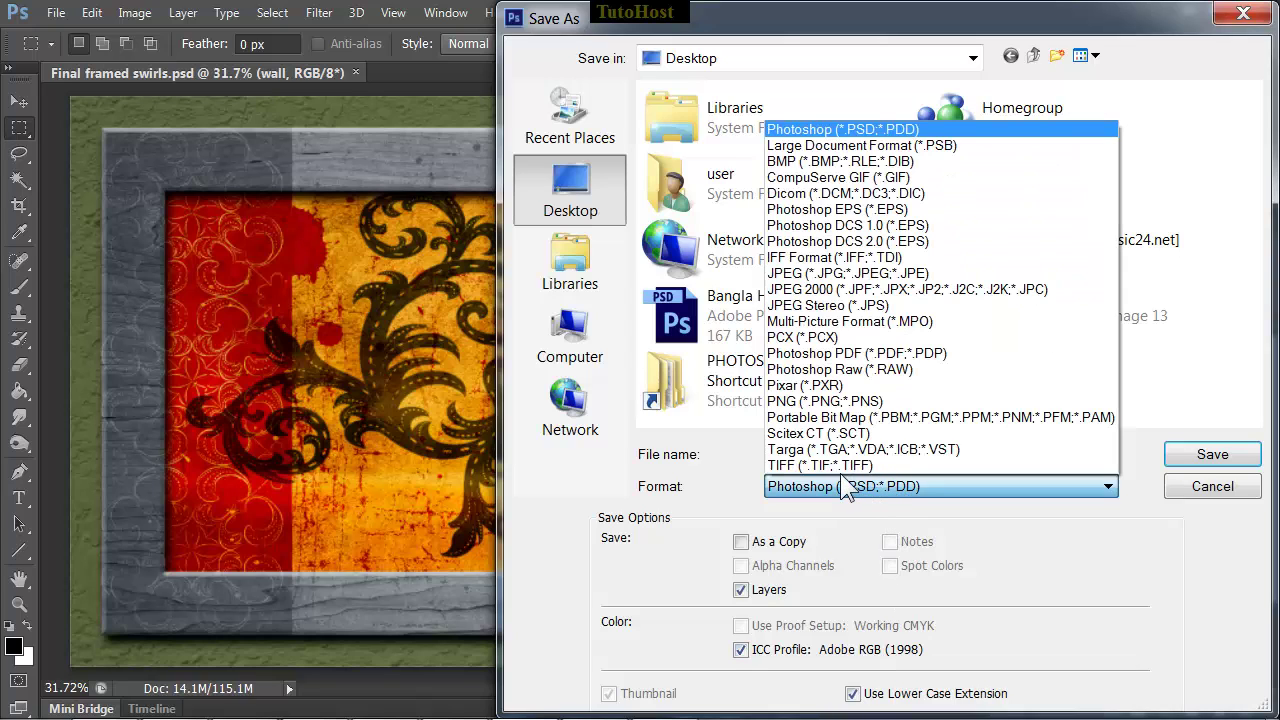
left_click(861, 275)
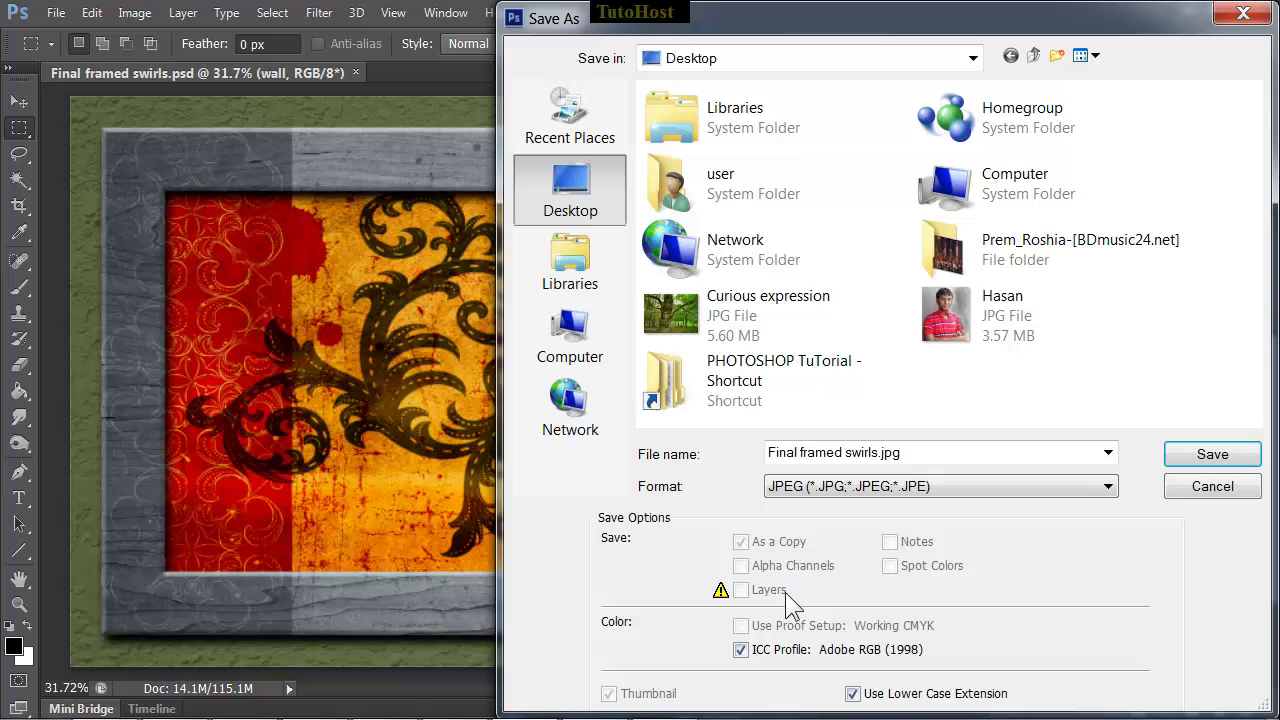
Step: Switch the format back to TIFF and save Final framed swirls.tif on the Desktop with layers and the ICC profile included
left_click(911, 488)
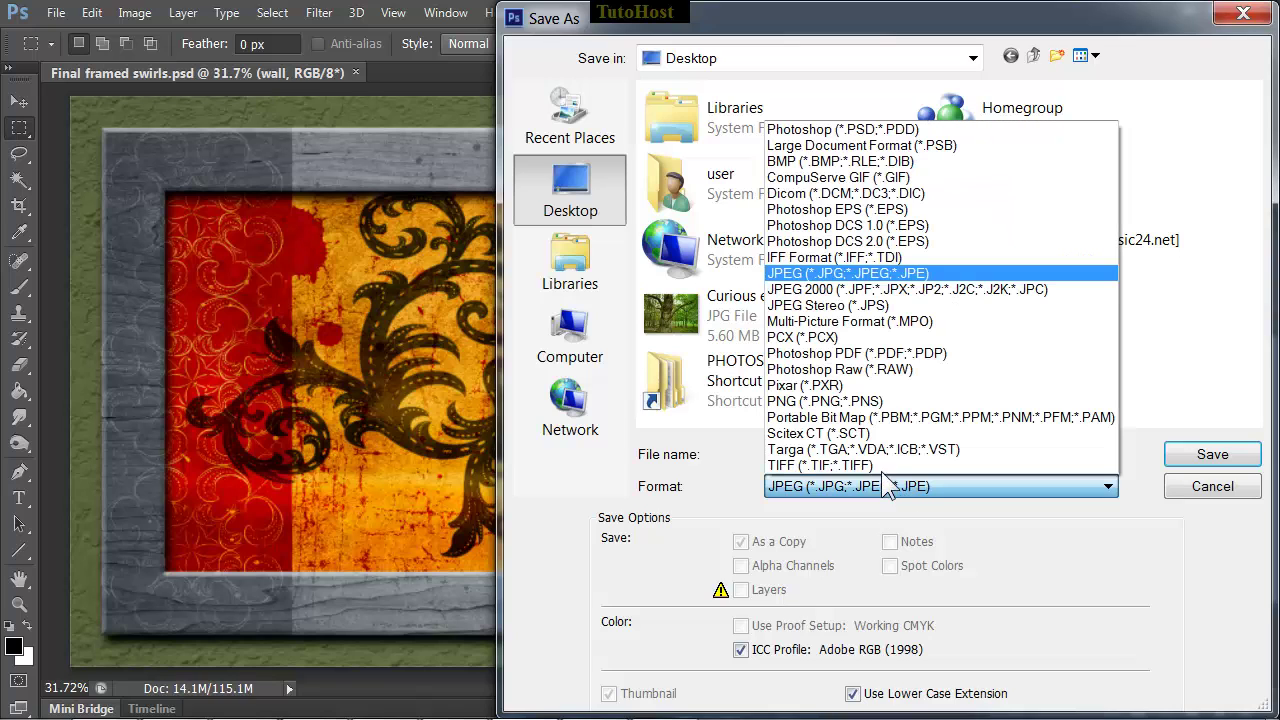
left_click(880, 465)
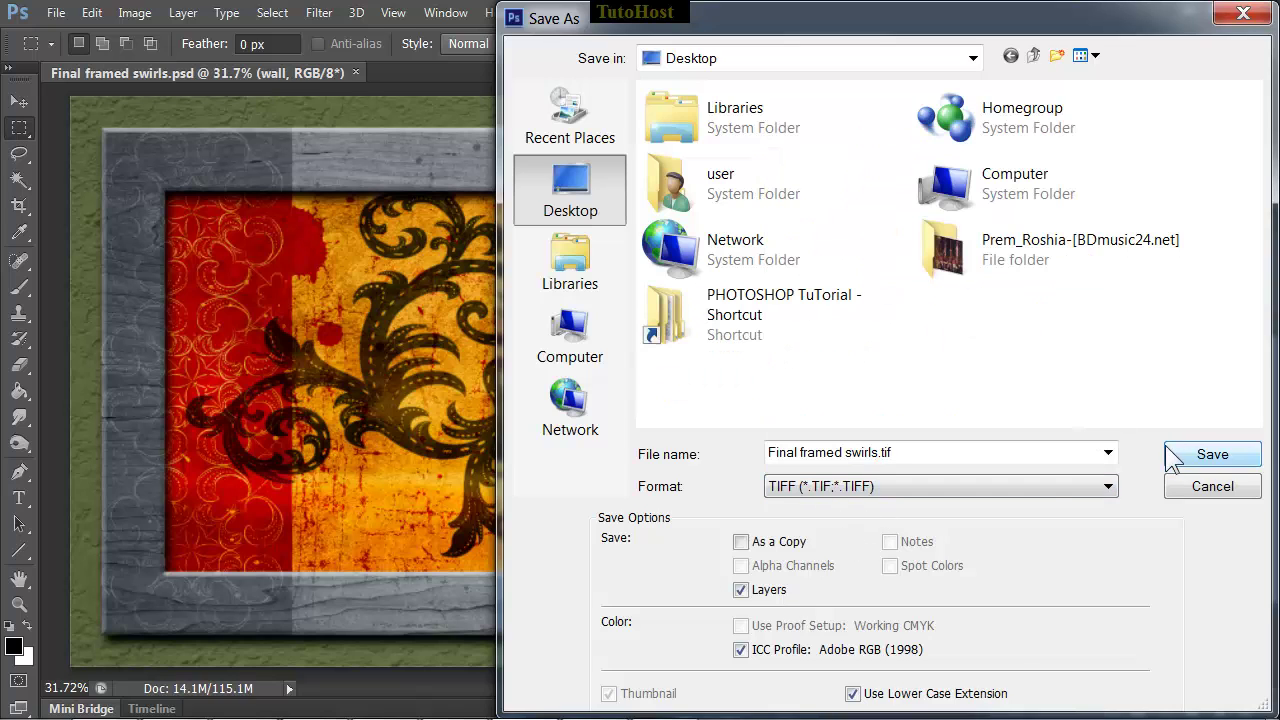
left_click(1207, 456)
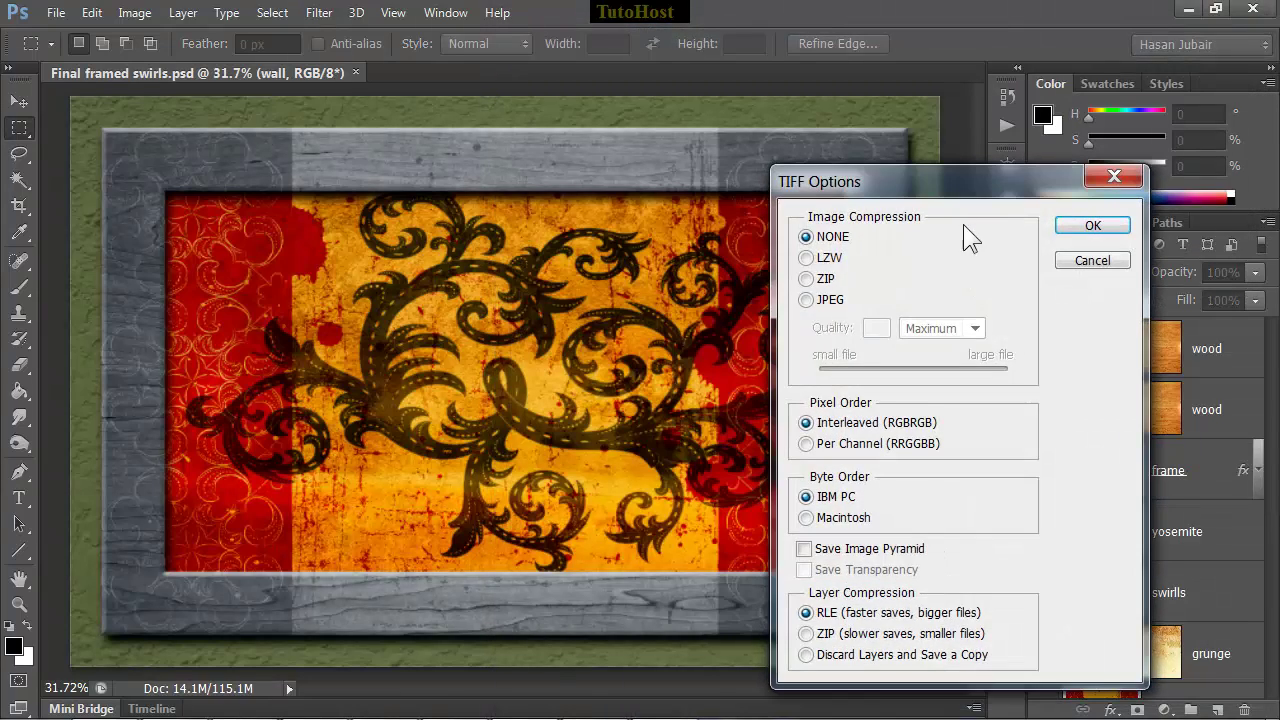
left_click_drag(977, 180, 568, 90)
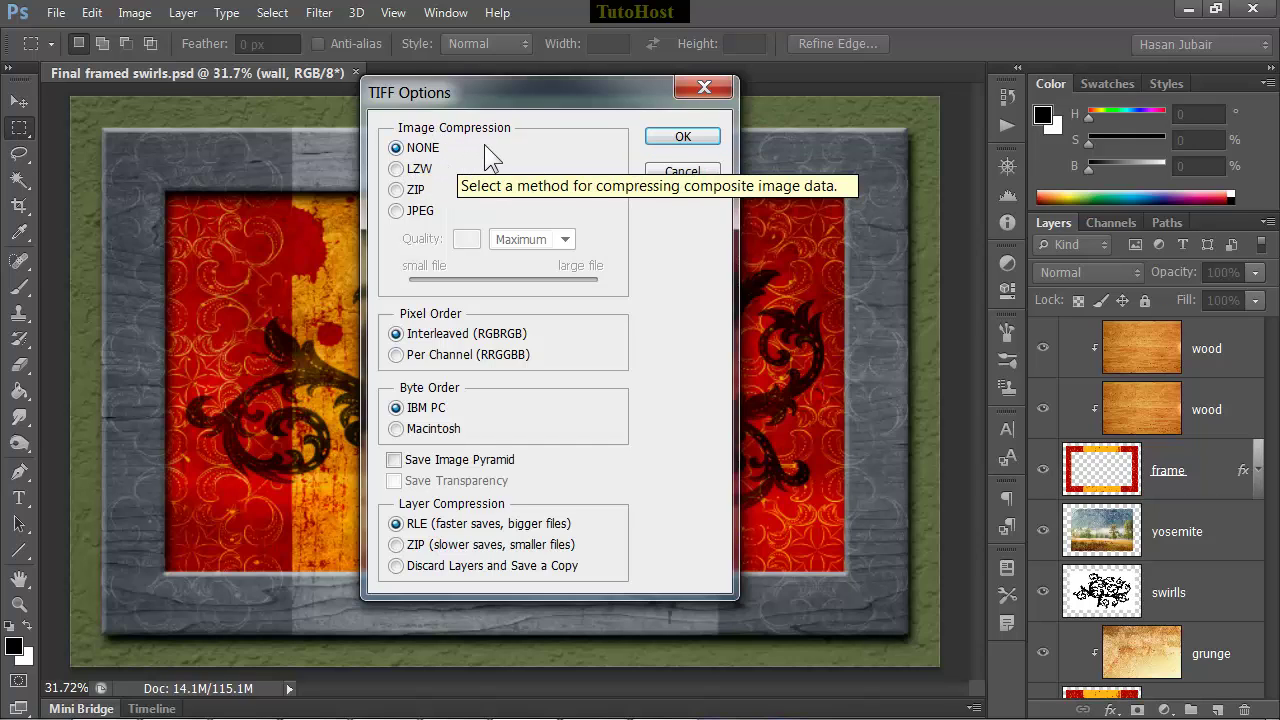
Step: Finish the TIFF save with LZW image compression and IBM PC byte order, accepting the inclusion of layers
left_click(418, 169)
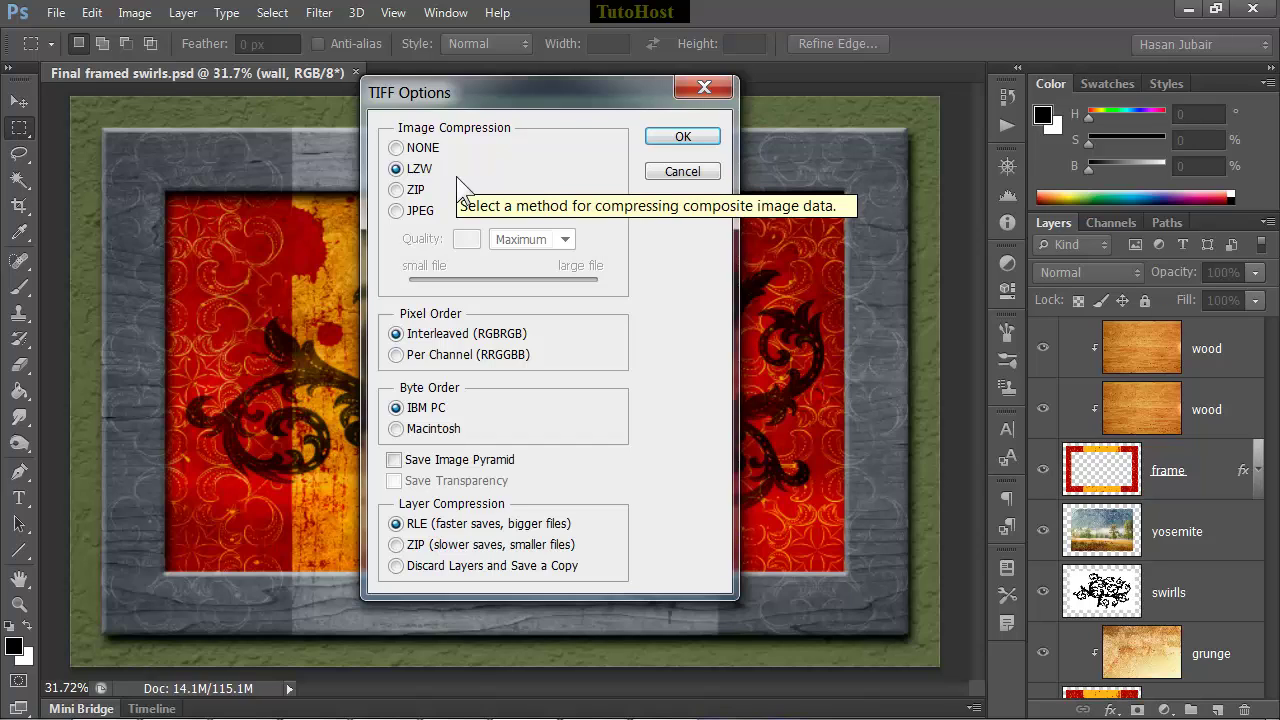
left_click(428, 428)
left_click(424, 407)
left_click(684, 136)
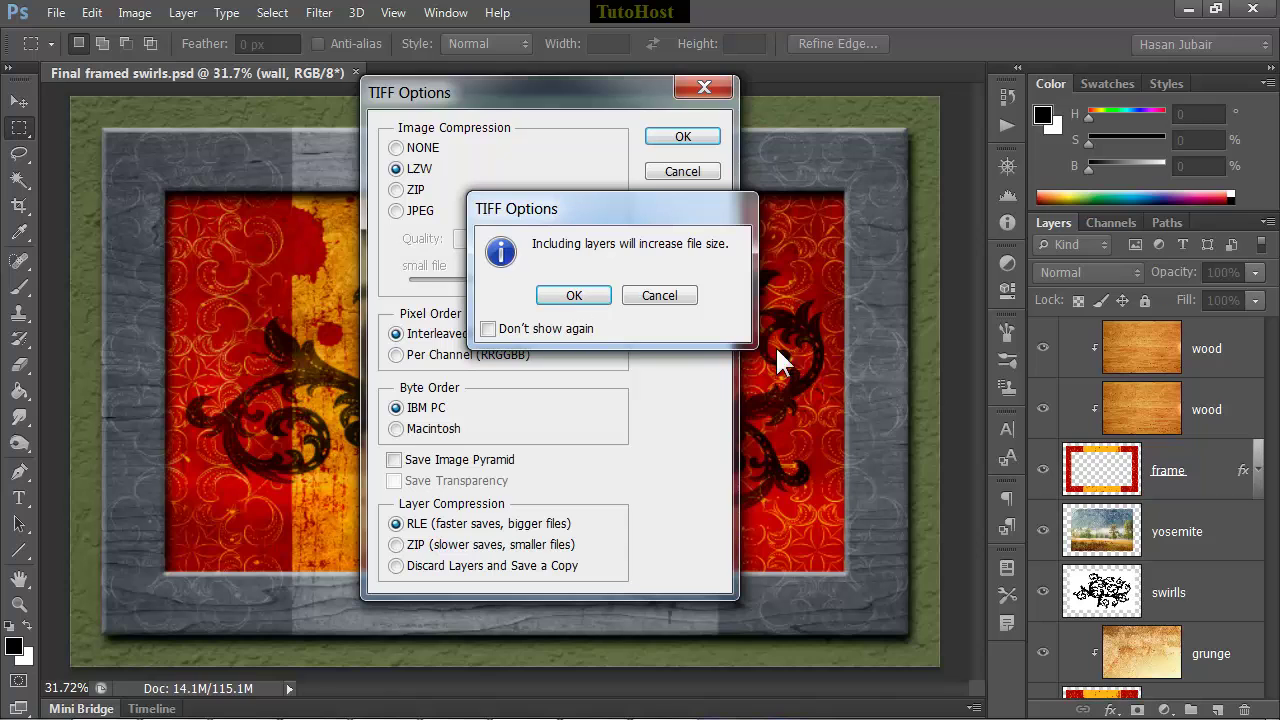
left_click(574, 295)
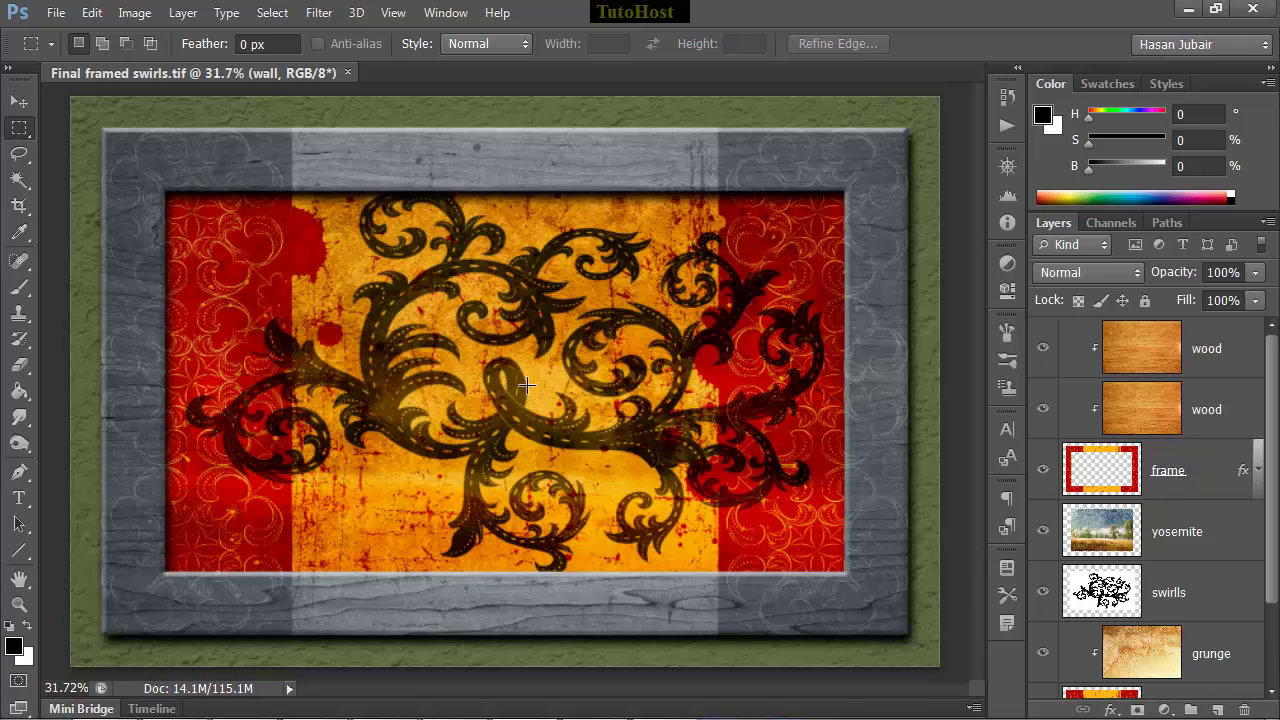
Step: Try flattening the image into a single layer, and undo the flattening
left_click(183, 13)
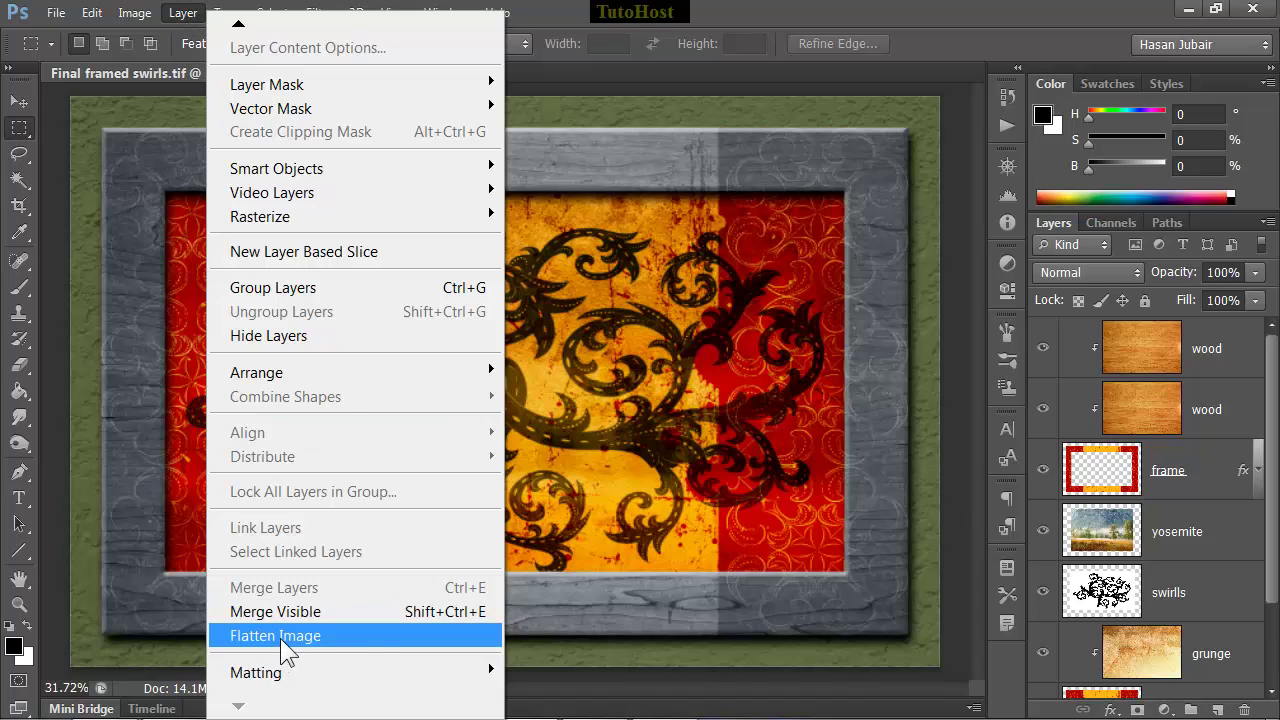
left_click(377, 636)
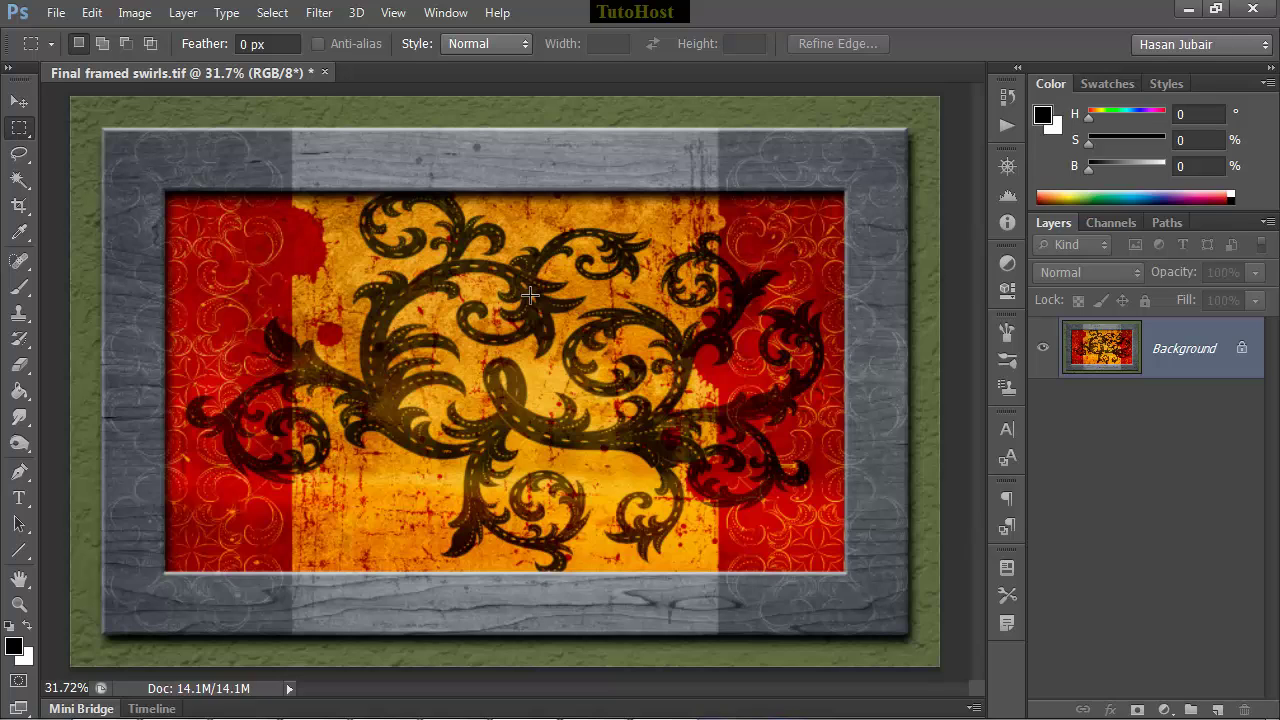
key("ctrl+z")
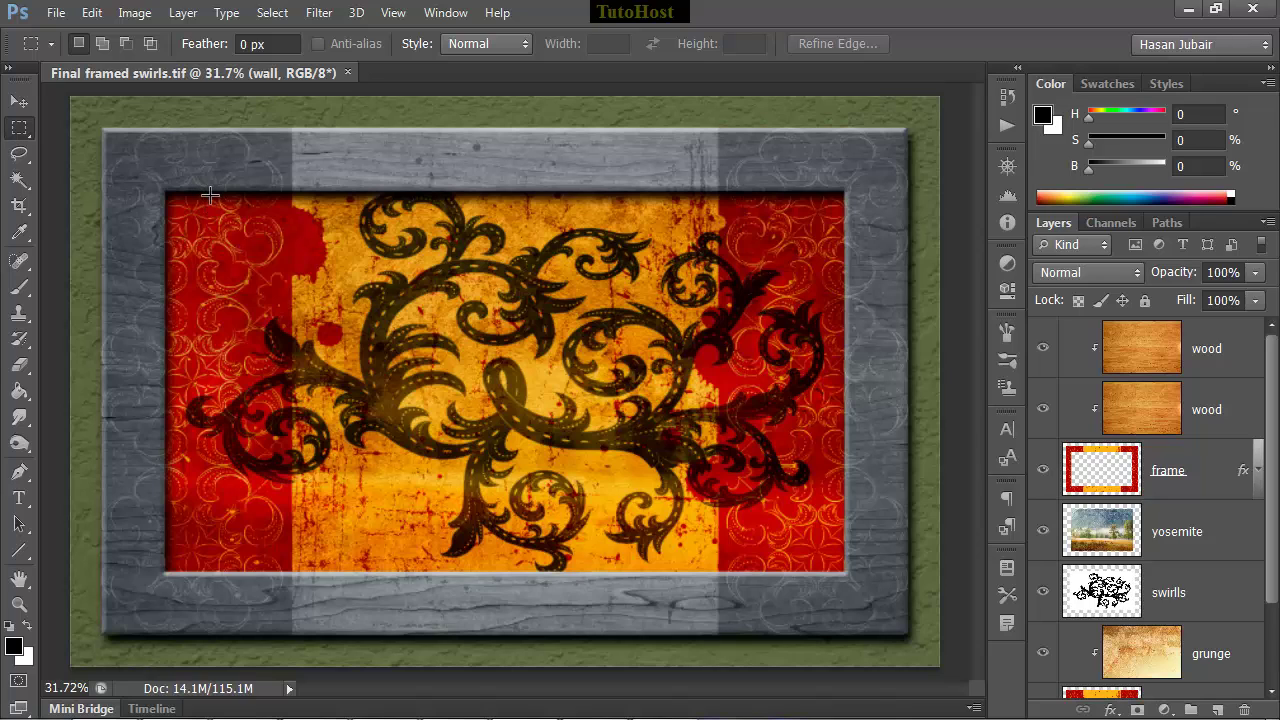
Step: Examine the Save for Web dialog's original preview and its available file formats, and leave without saving
left_click(56, 14)
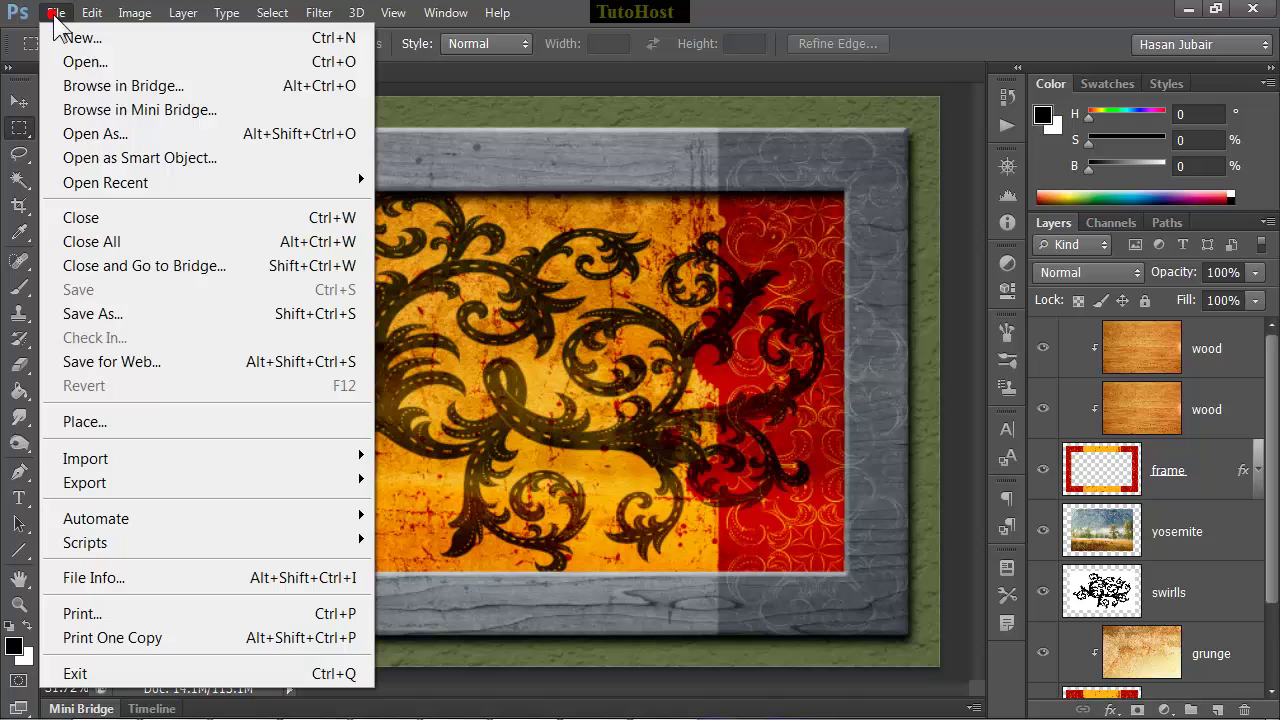
left_click(122, 364)
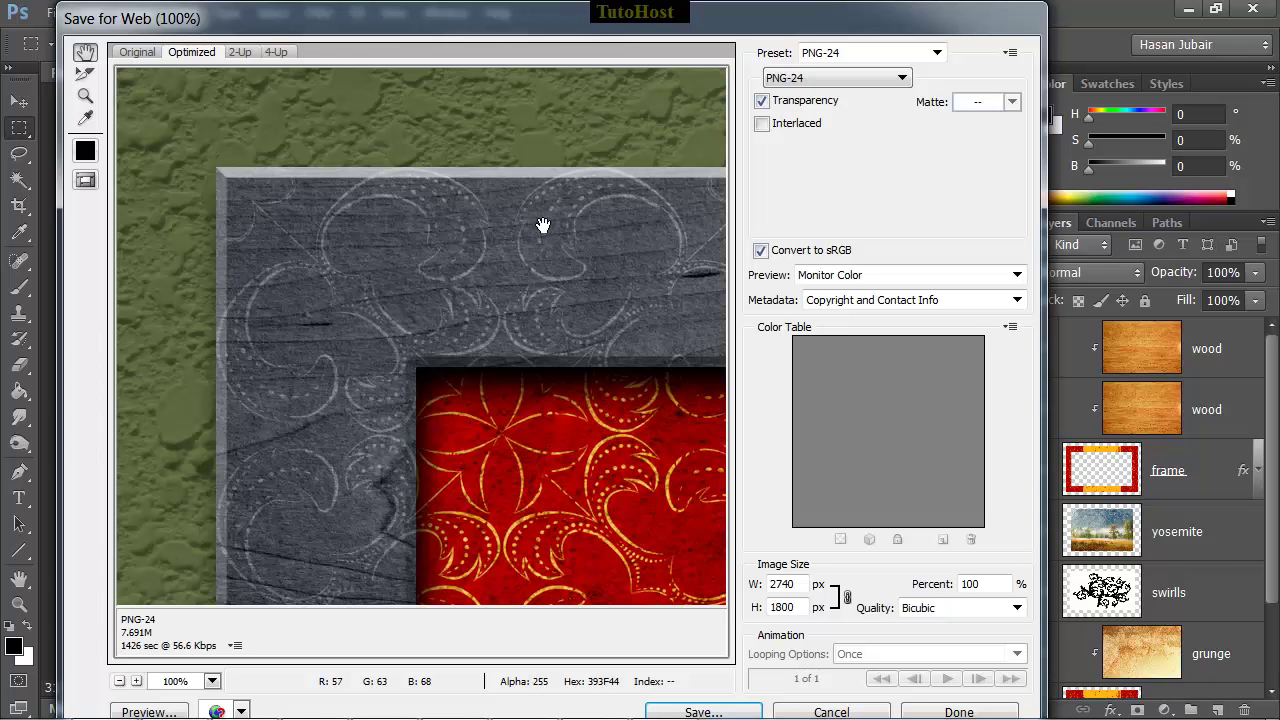
left_click_drag(523, 331, 449, 251)
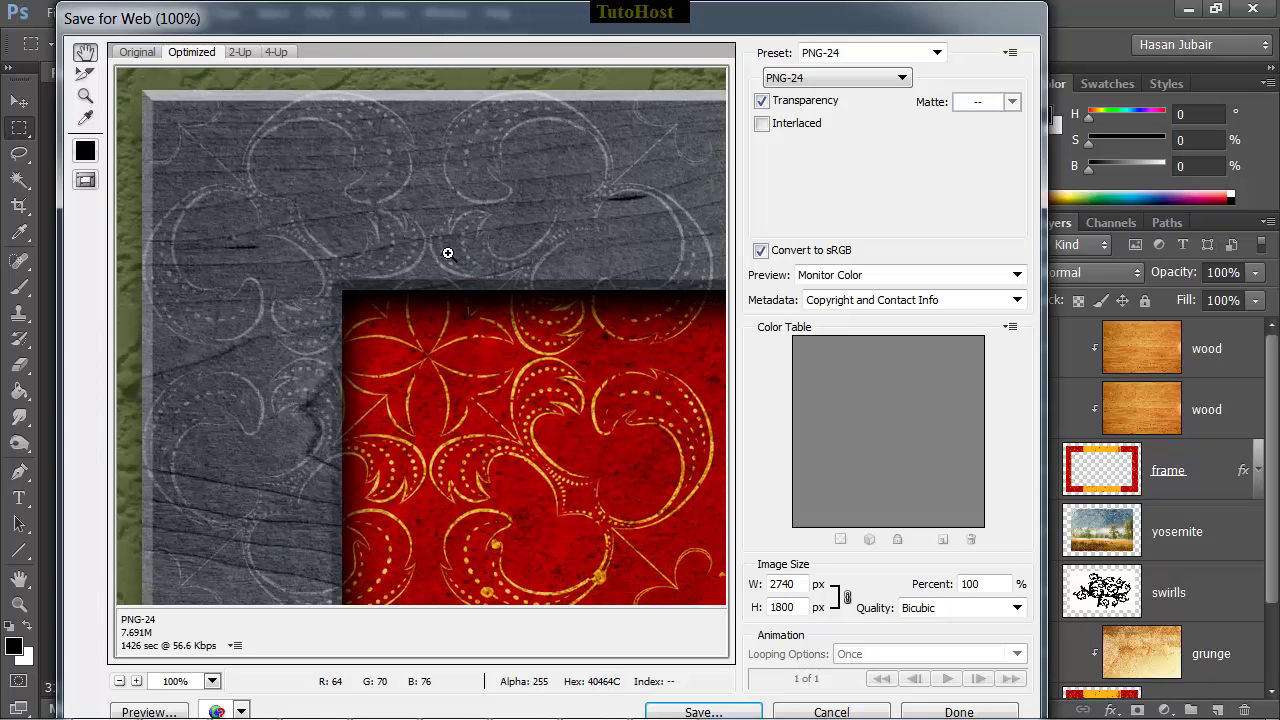
left_click(130, 54)
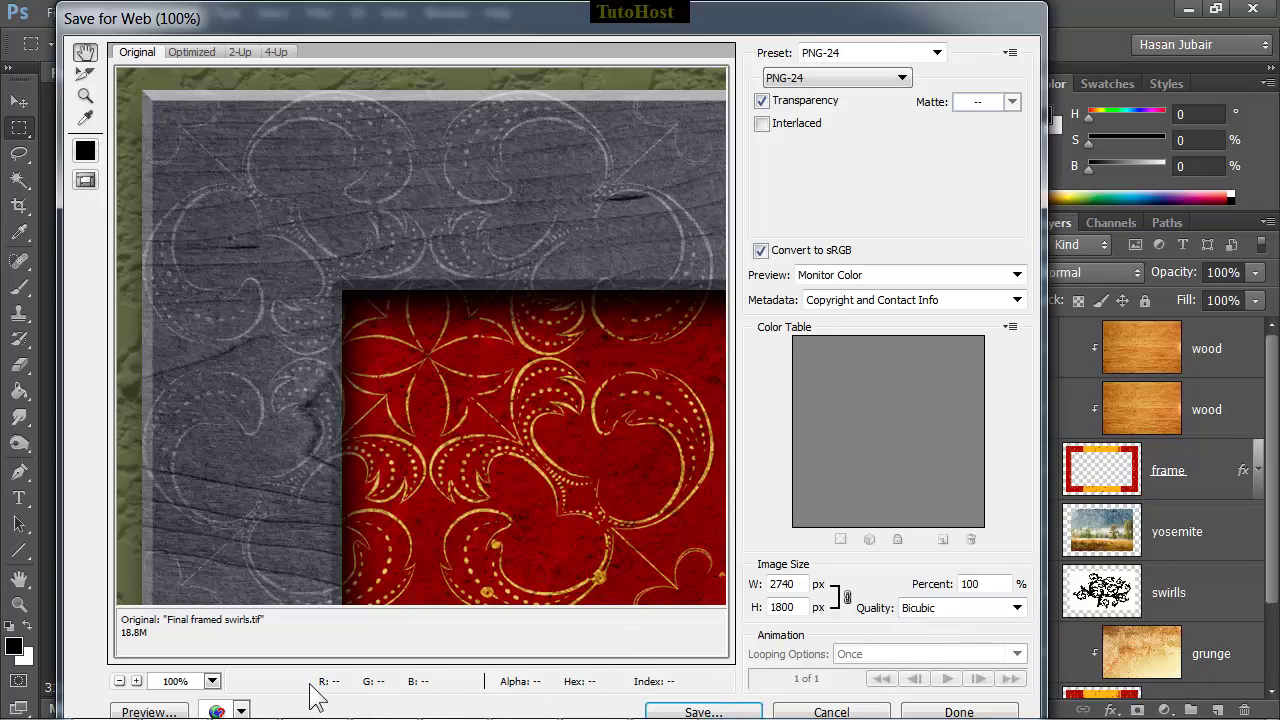
left_click(885, 74)
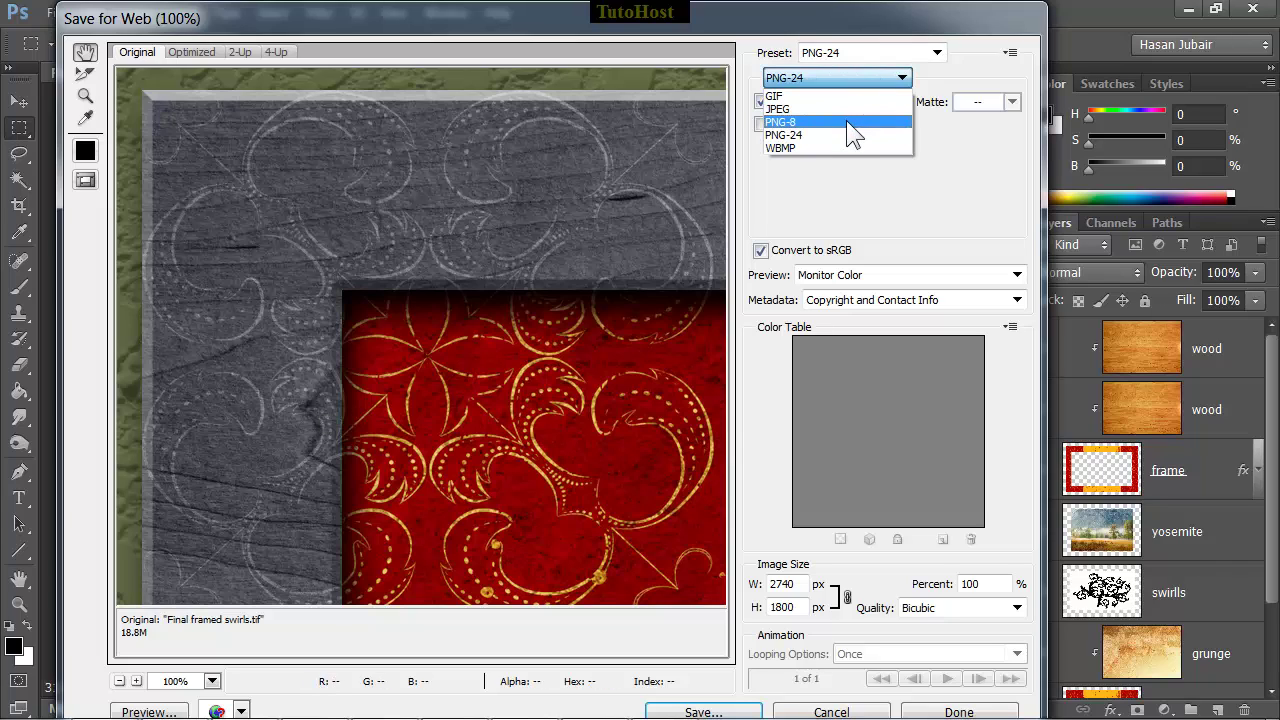
left_click(843, 171)
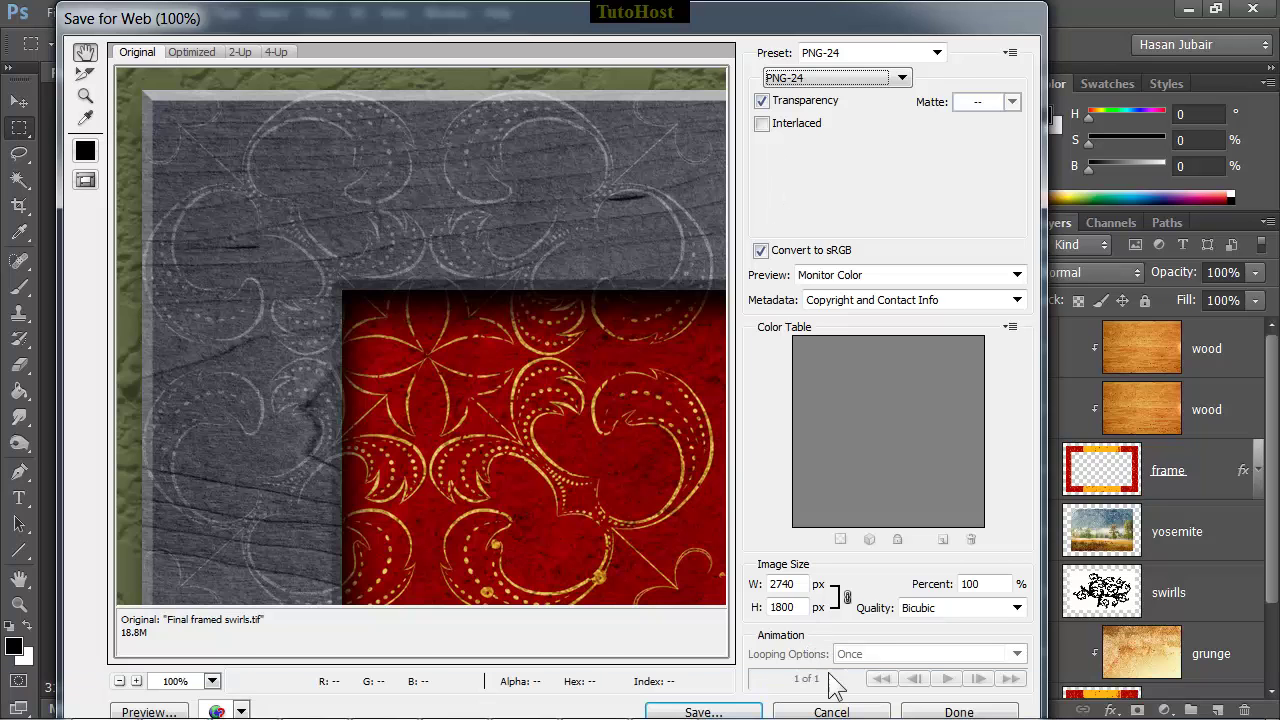
left_click(822, 712)
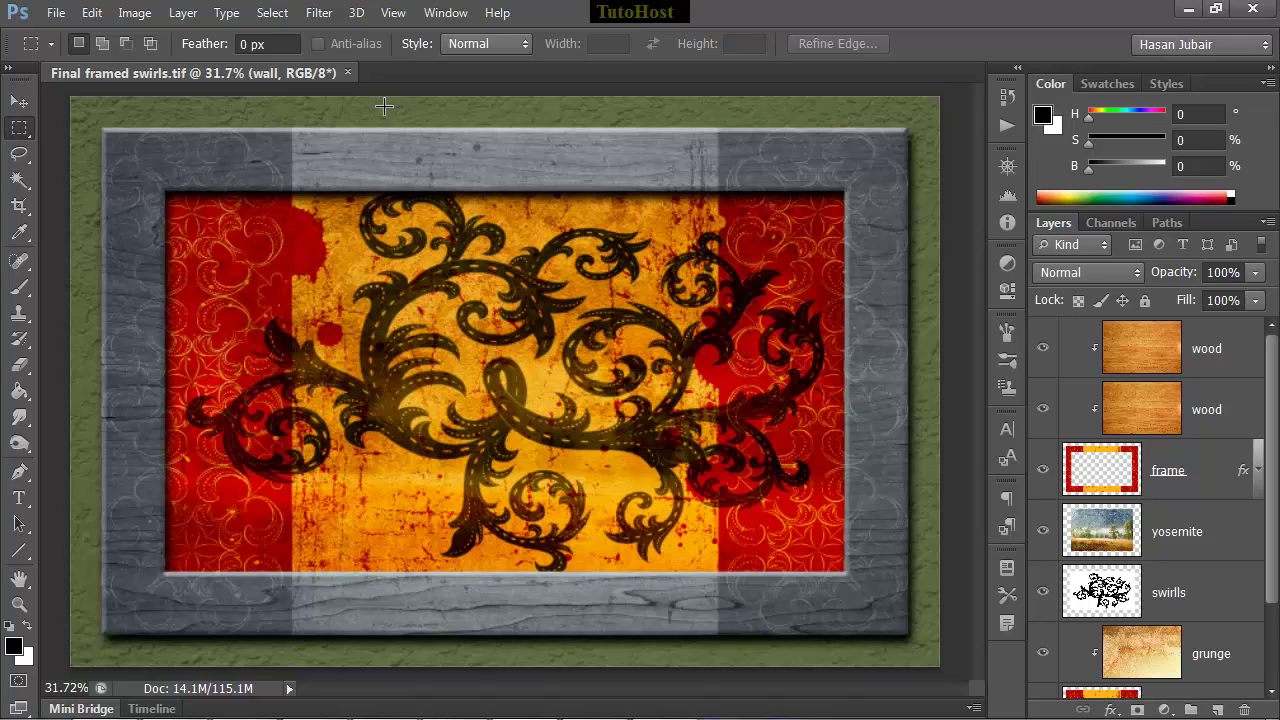
Step: Save a copy of the document on the Desktop in JPEG format as Final framed swirls.jpg
left_click(53, 13)
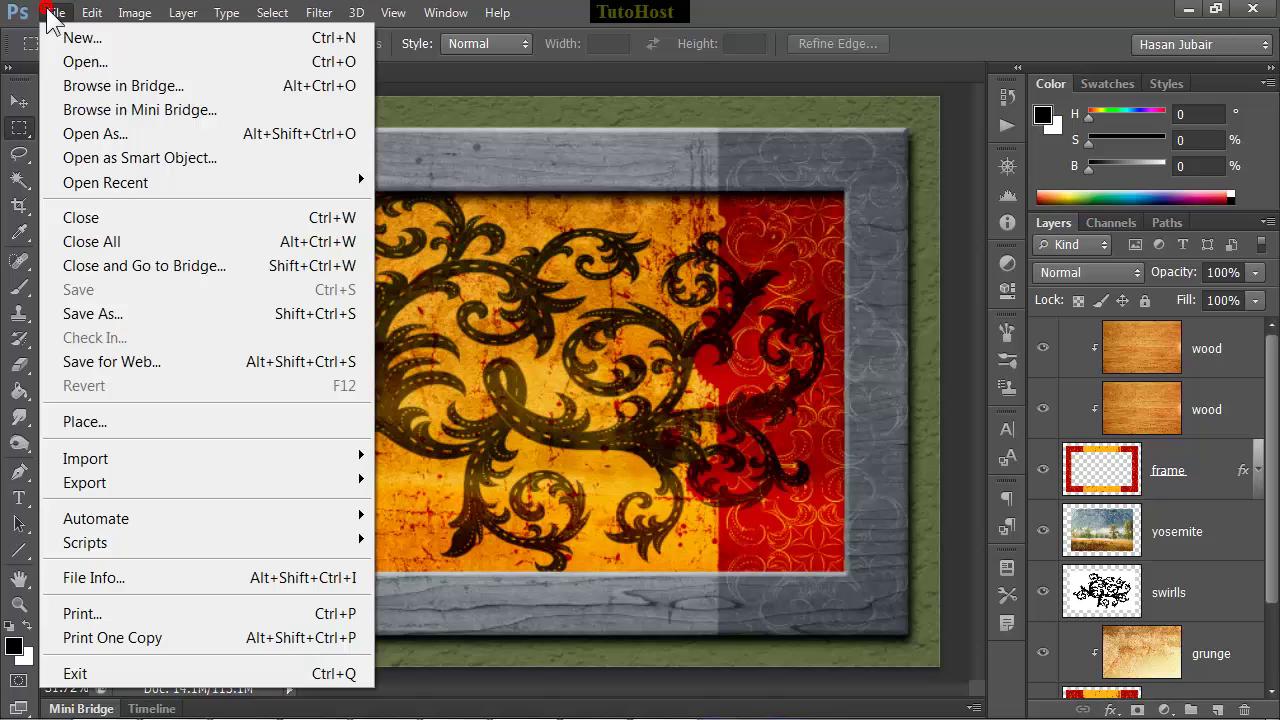
left_click(140, 313)
left_click(912, 484)
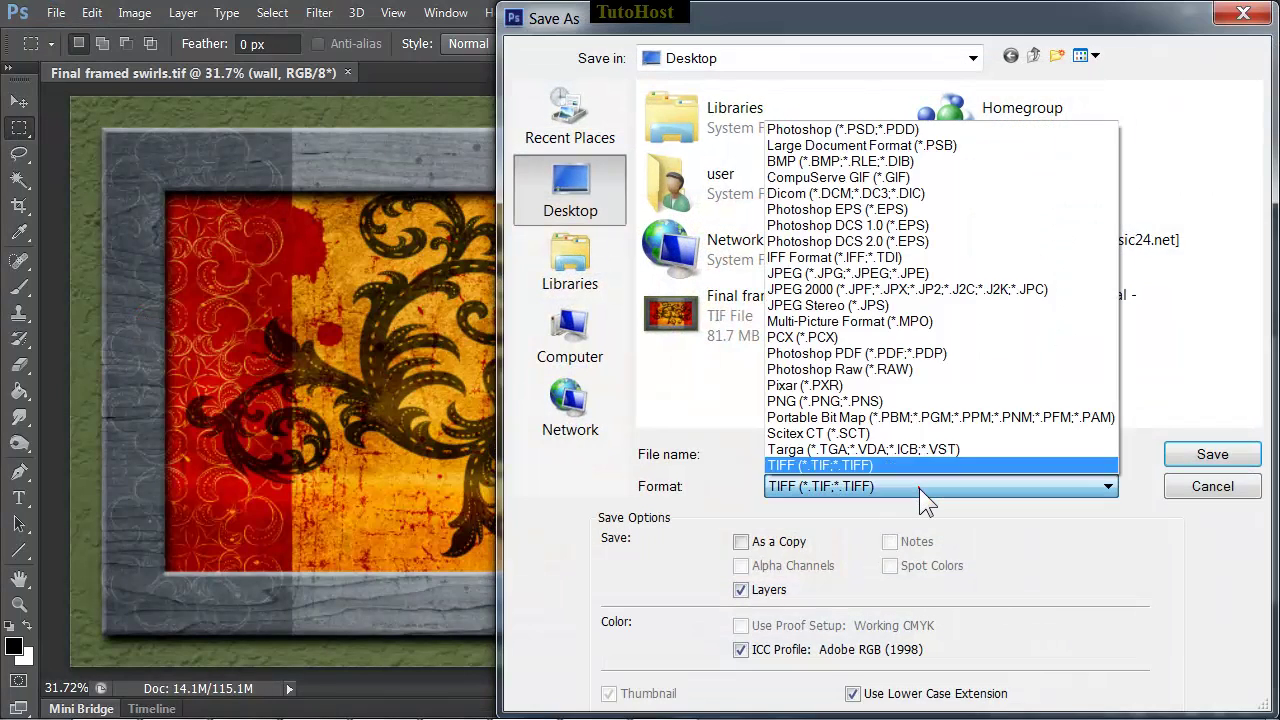
left_click(863, 274)
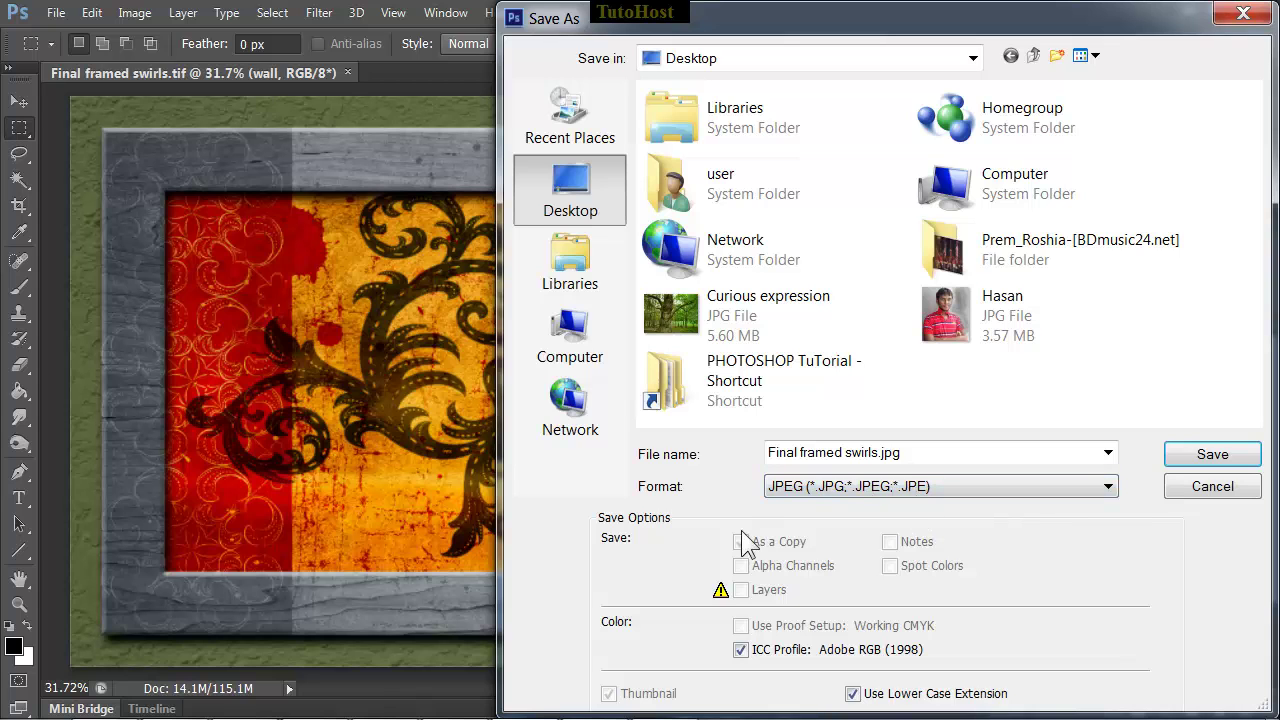
left_click(1197, 456)
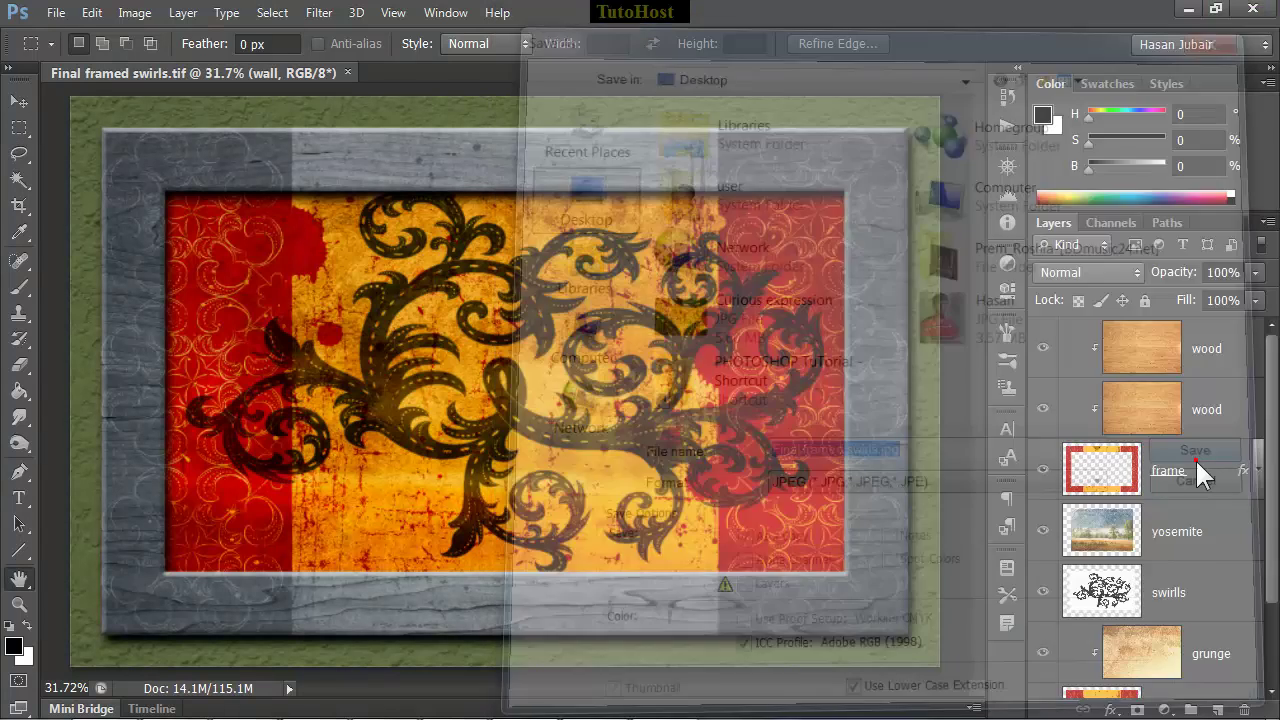
Step: Try JPEG quality 4, set it to 12 (Maximum), and finish the JPEG save
left_click_drag(947, 245, 575, 209)
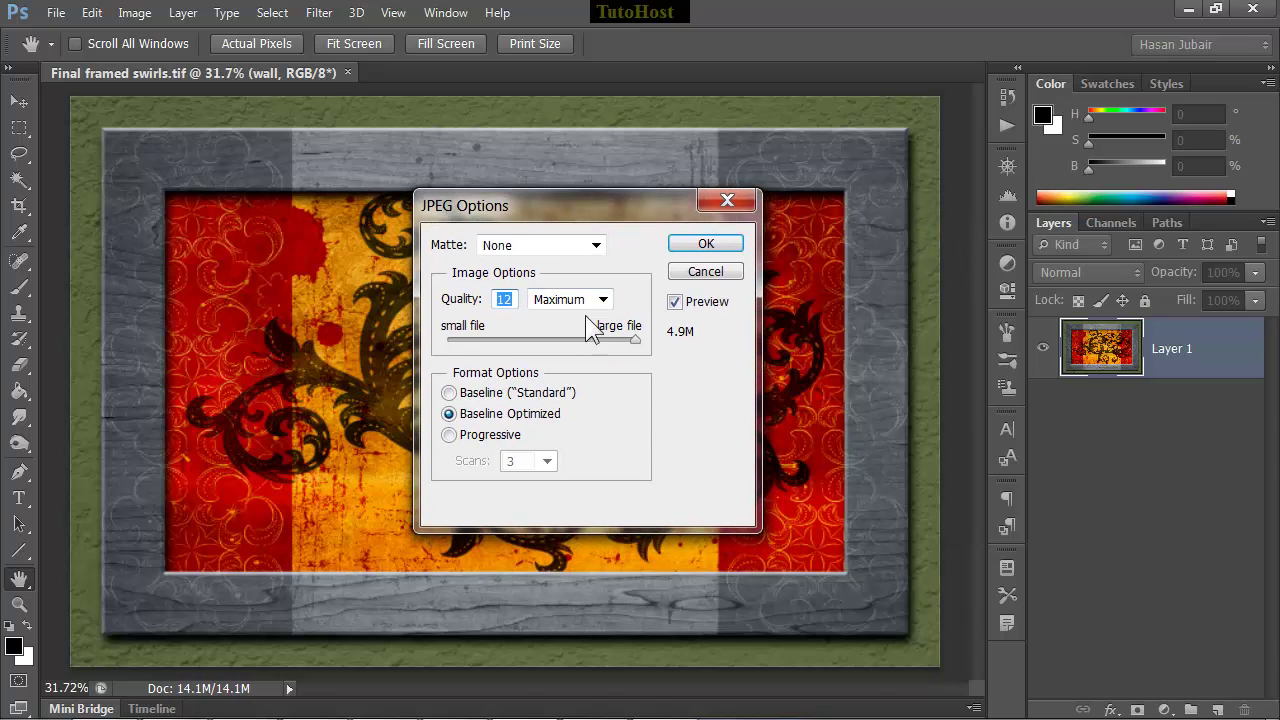
left_click_drag(636, 338, 502, 361)
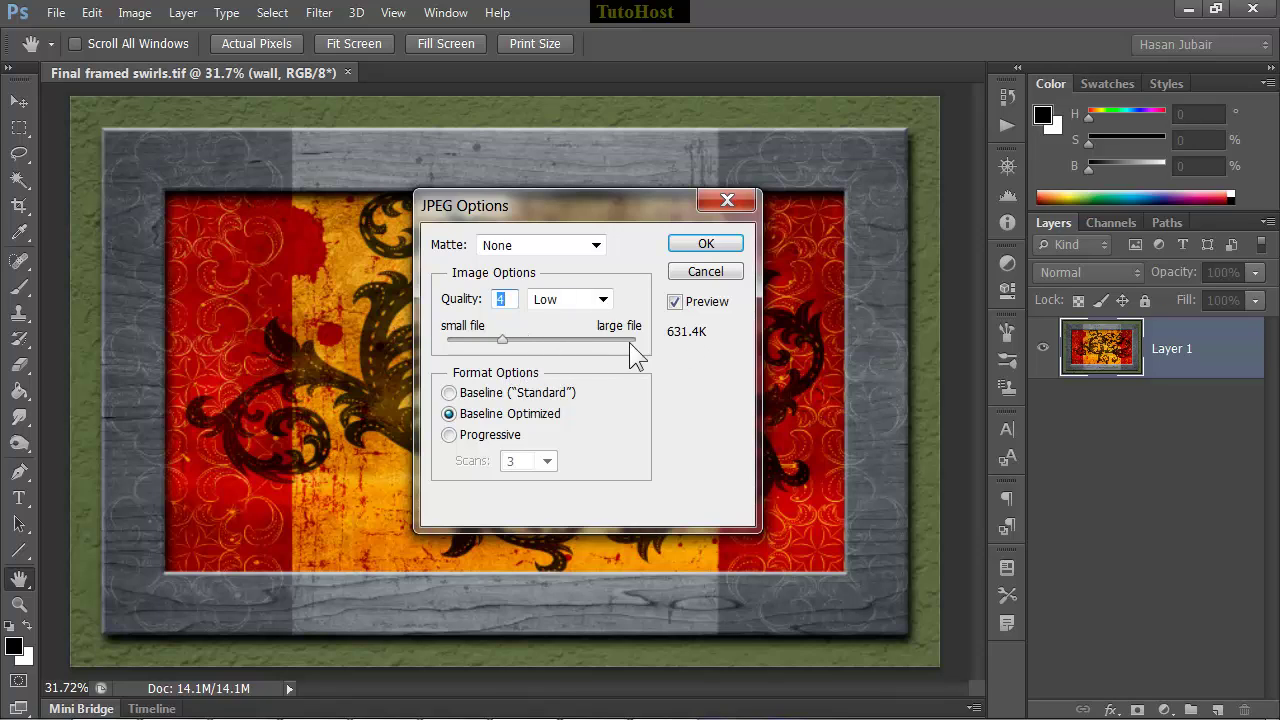
left_click_drag(503, 341, 636, 357)
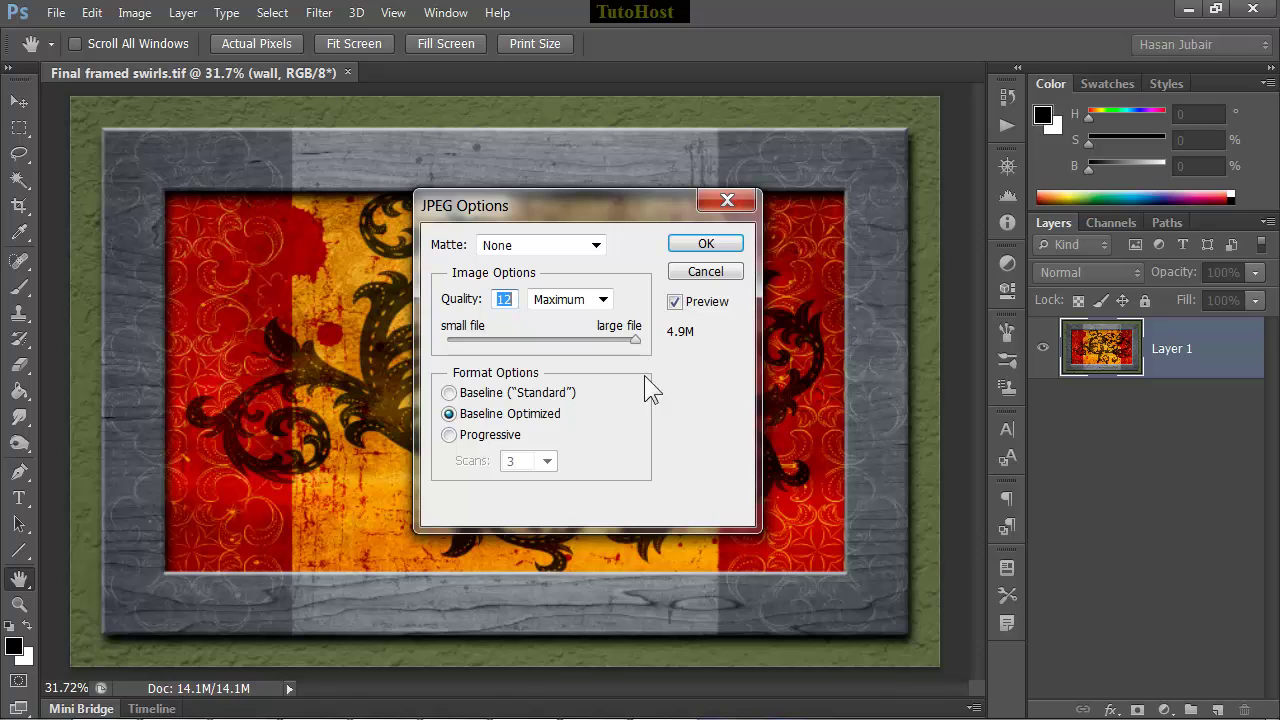
left_click(706, 246)
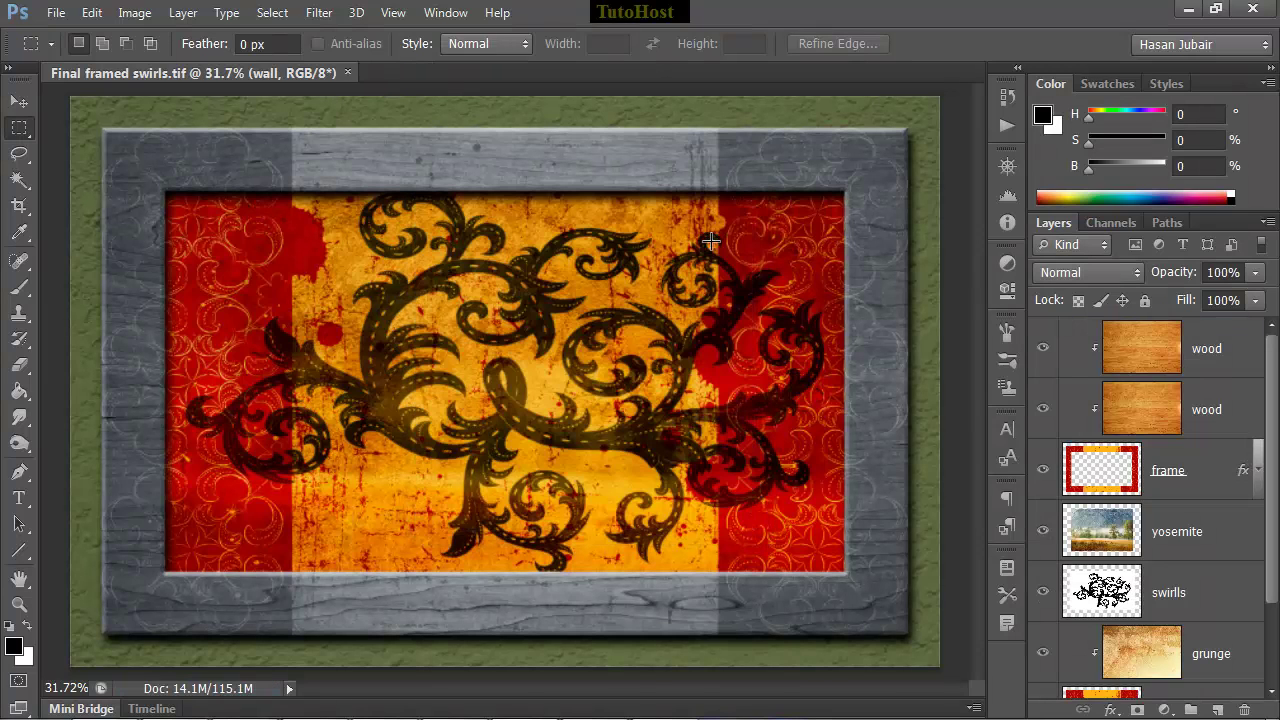